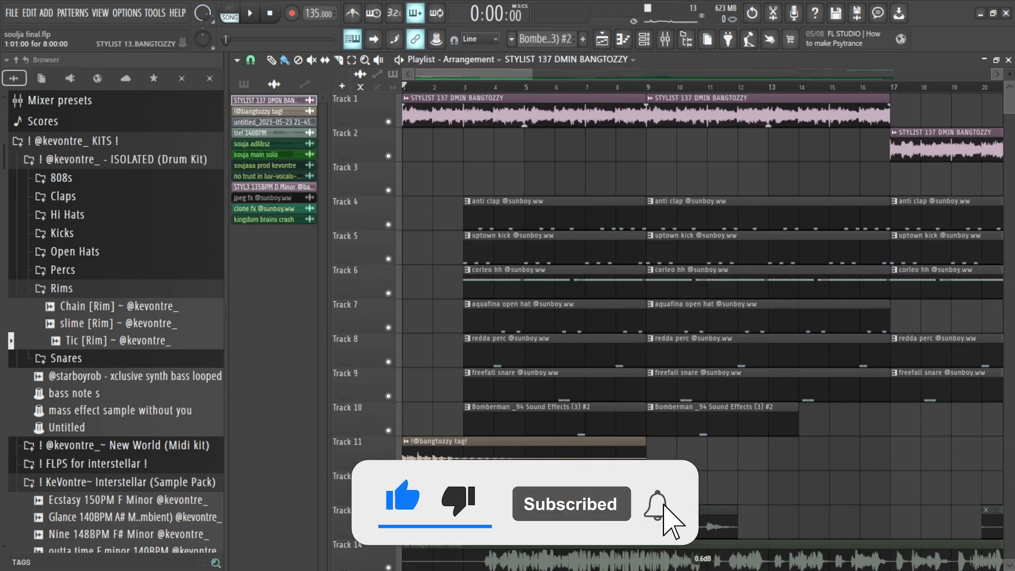
Solo Tracks 1, 2 and 3, which hold the melody loop clips.
left_click_drag(464, 86, 403, 86)
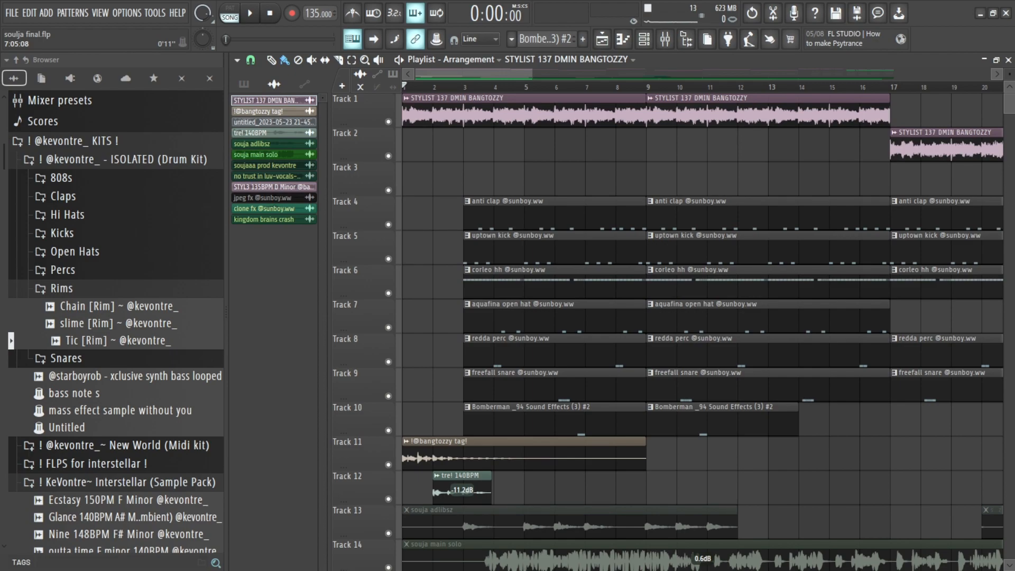
left_click_drag(591, 87, 463, 87)
scroll(839, 148, "right", 8)
scroll(839, 148, "down", 6)
scroll(606, 143, "up", 5)
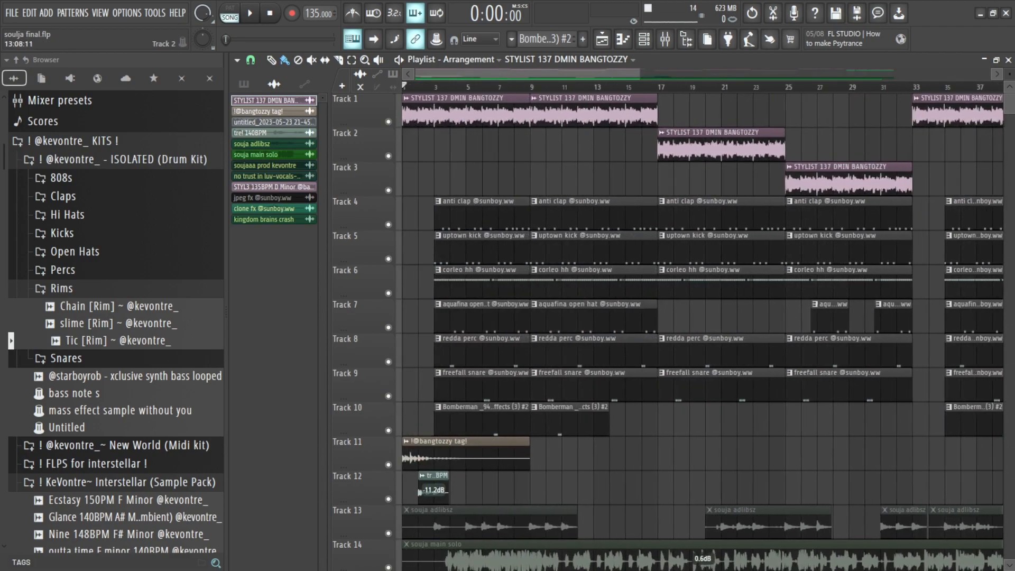
right_click(388, 121)
left_click(388, 156)
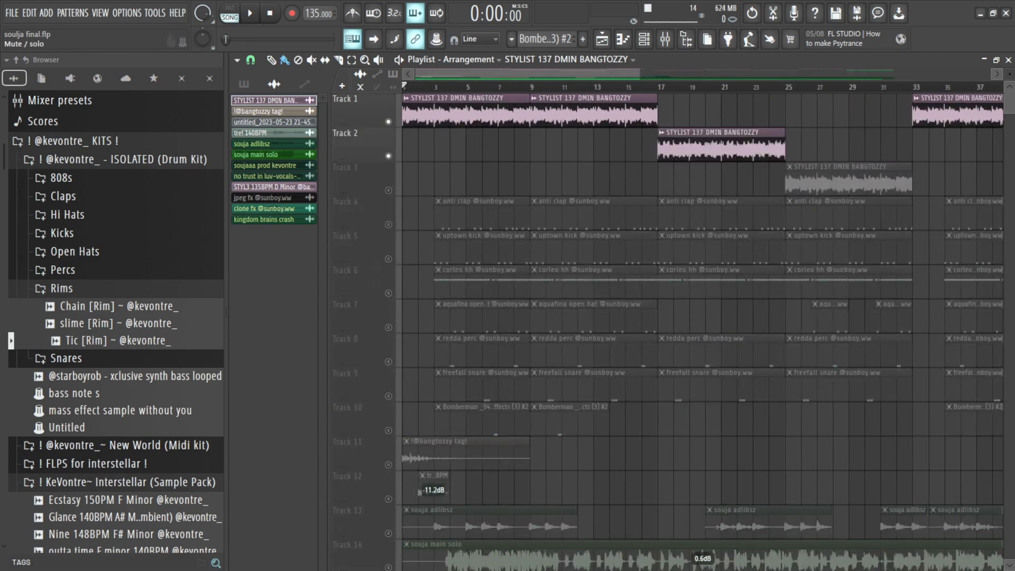
left_click(388, 190)
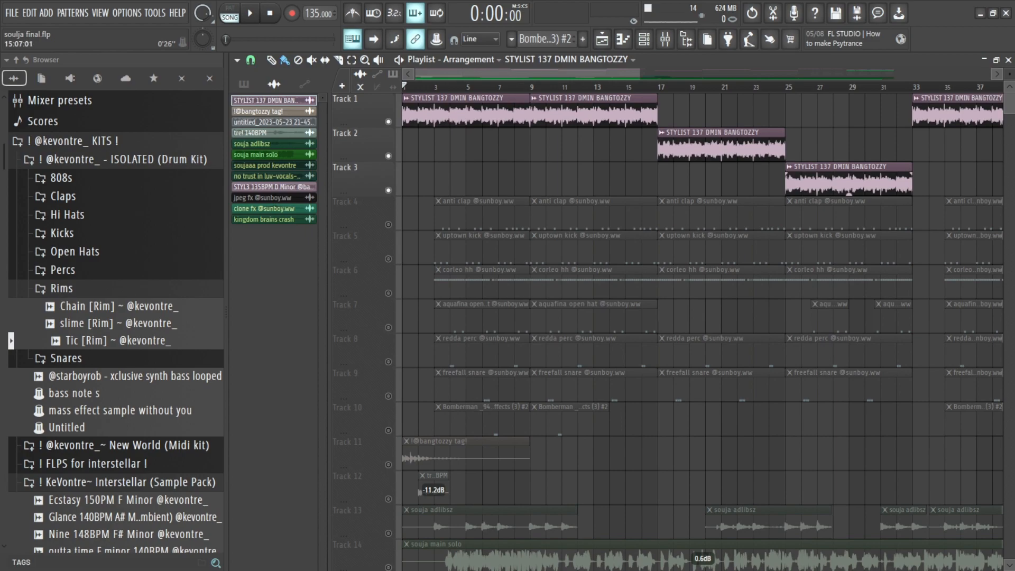
Play the soloed melody from bar 1 and view the sample settings of the first Track 1 clip.
left_click_drag(573, 87, 530, 87)
left_click(405, 87)
key("space")
double_click(468, 114)
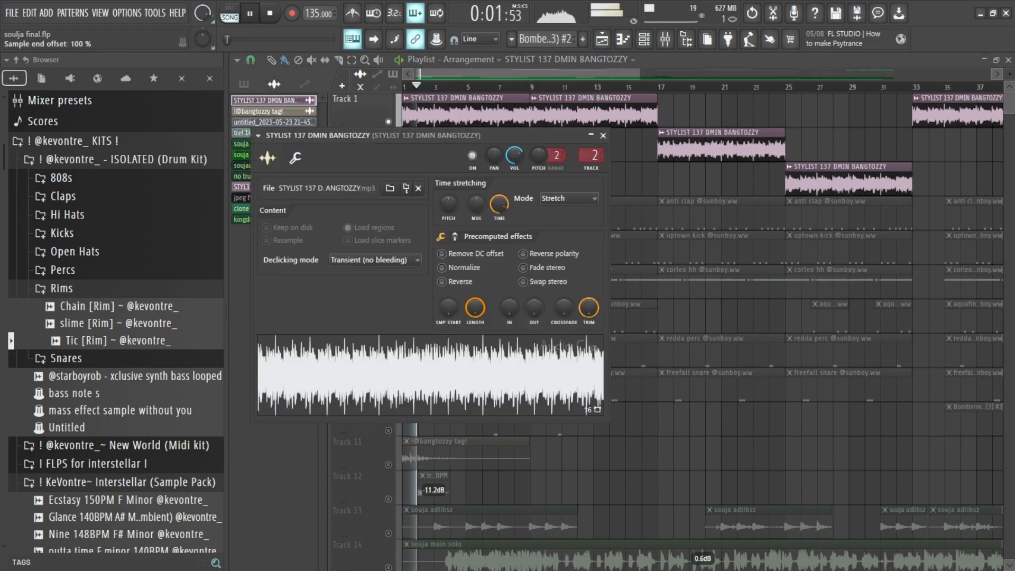
left_click(604, 136)
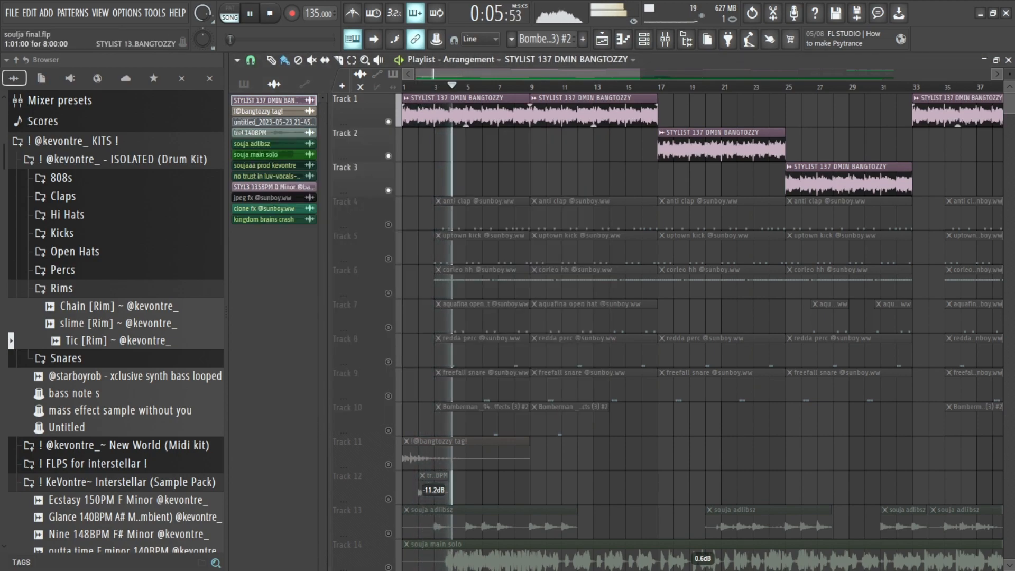
key("space")
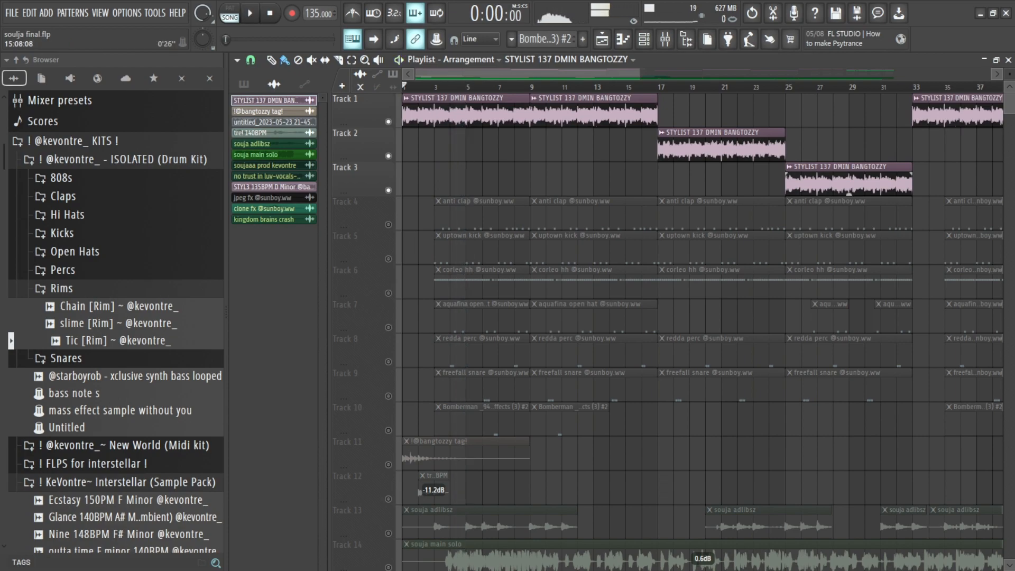
Play the Track 2 loop from bar 17 and the Track 3 loop from bar 25.
key("space")
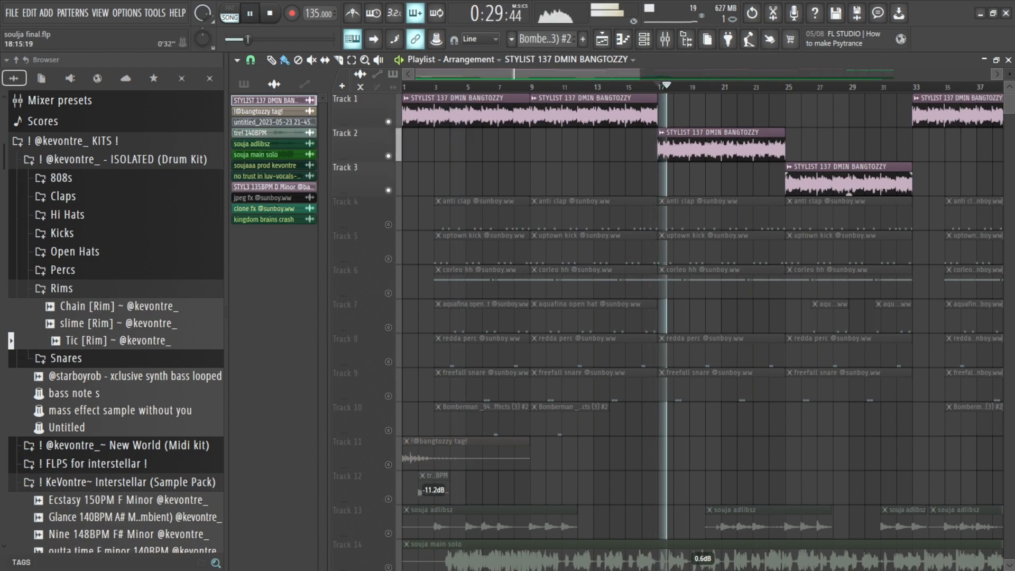
scroll(683, 148, "down", 2)
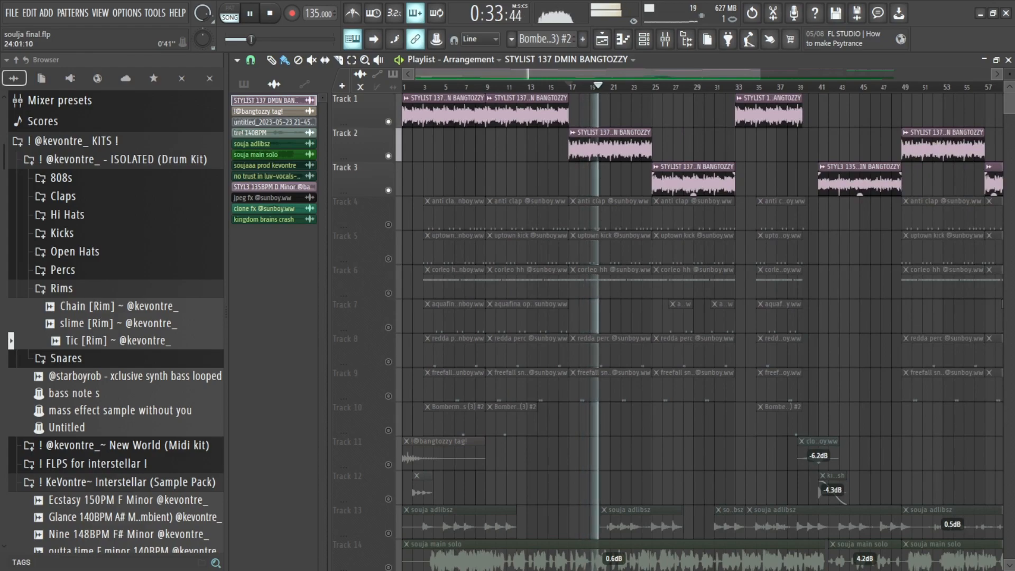
key("space")
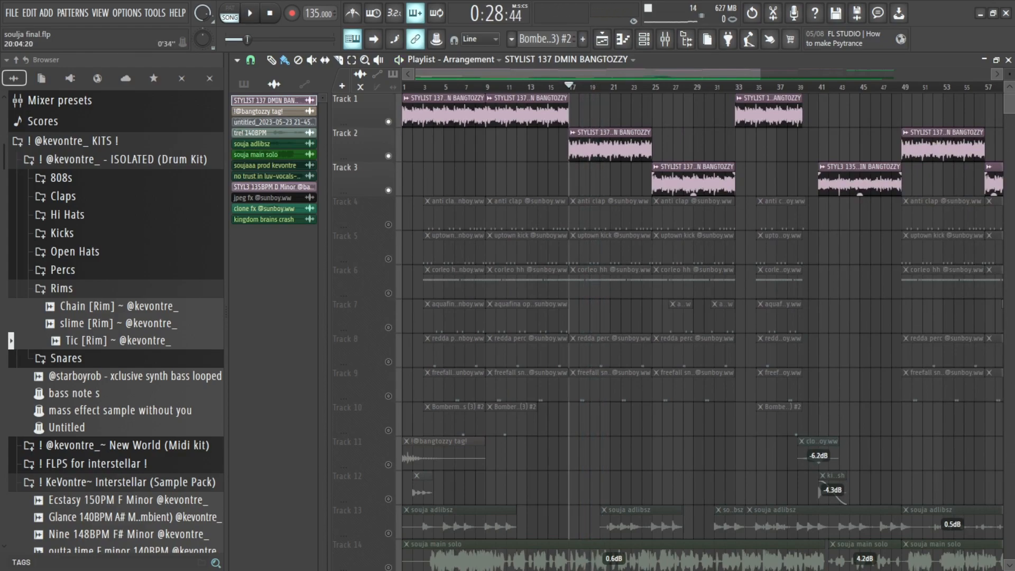
mouse_move(569, 86)
left_mouse_down()
mouse_move(527, 87)
mouse_move(653, 86)
left_mouse_up()
key("space")
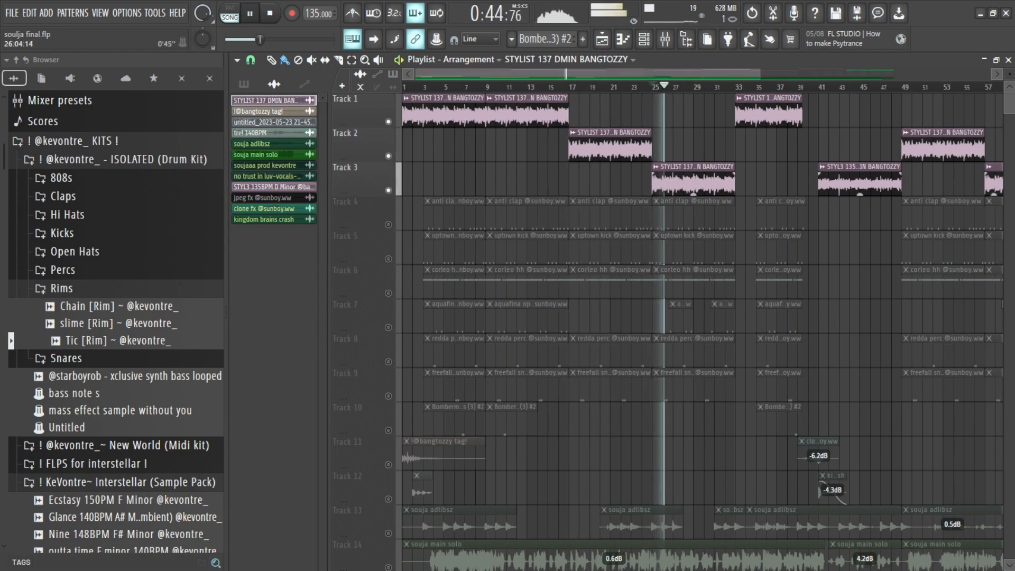
scroll(665, 86, "down", 1)
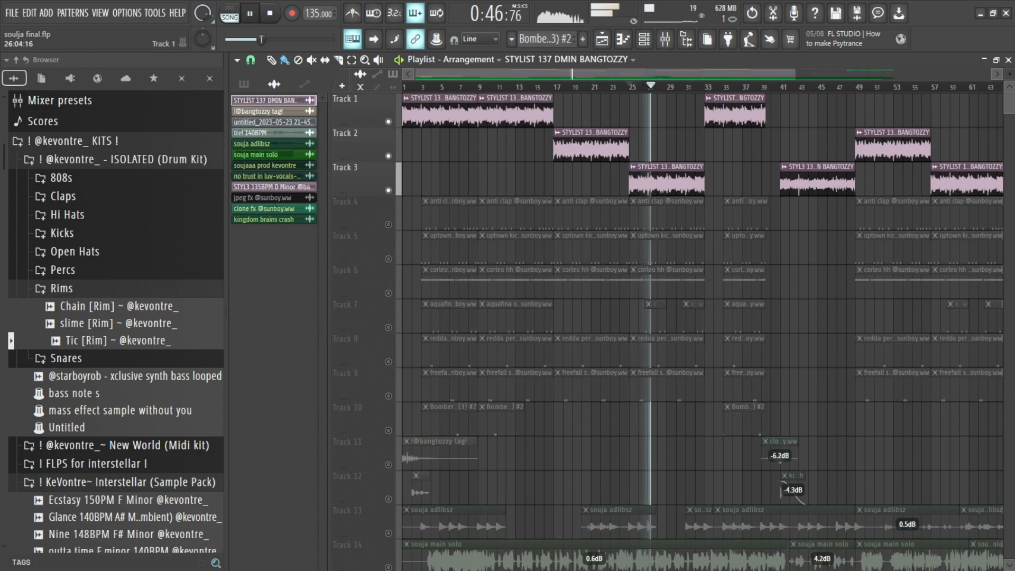
scroll(703, 317, "down", 3)
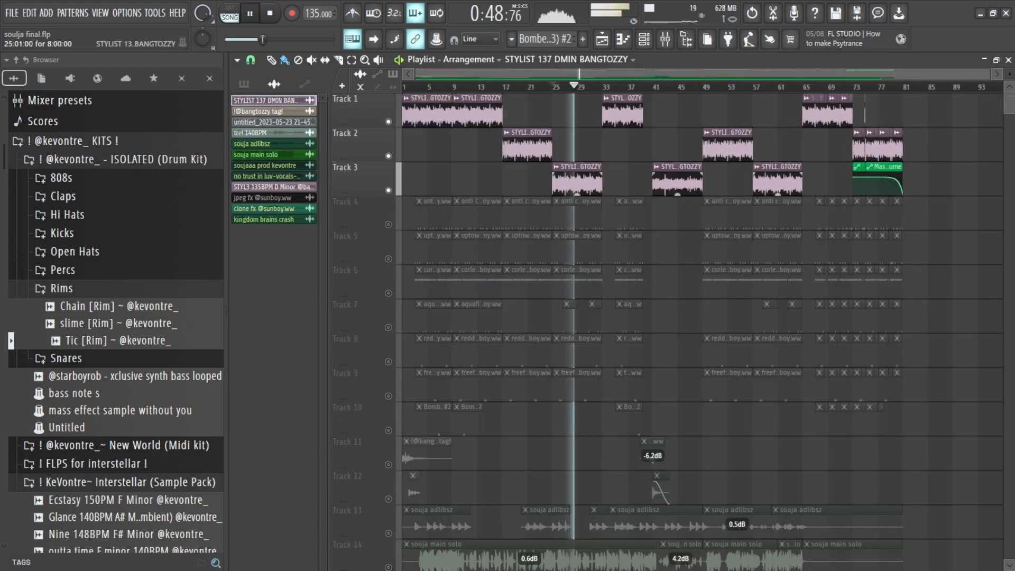
Review the mixer effects of Insert 1 and the STYLIST 137 DMIN BANGTOZZY insert, plus the sample settings of the bar 33 clip.
double_click(626, 99)
left_click(415, 13)
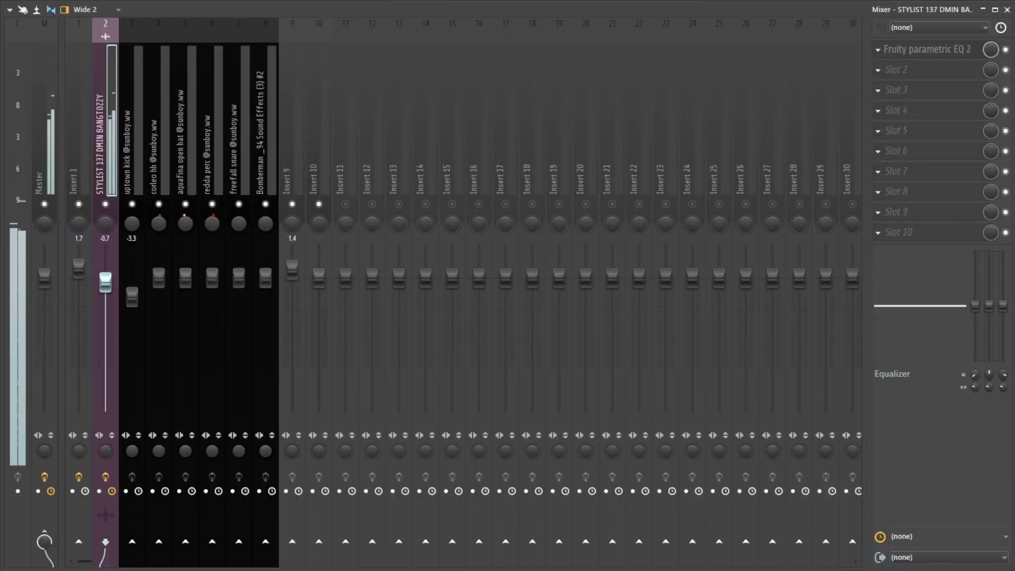
left_click(79, 159)
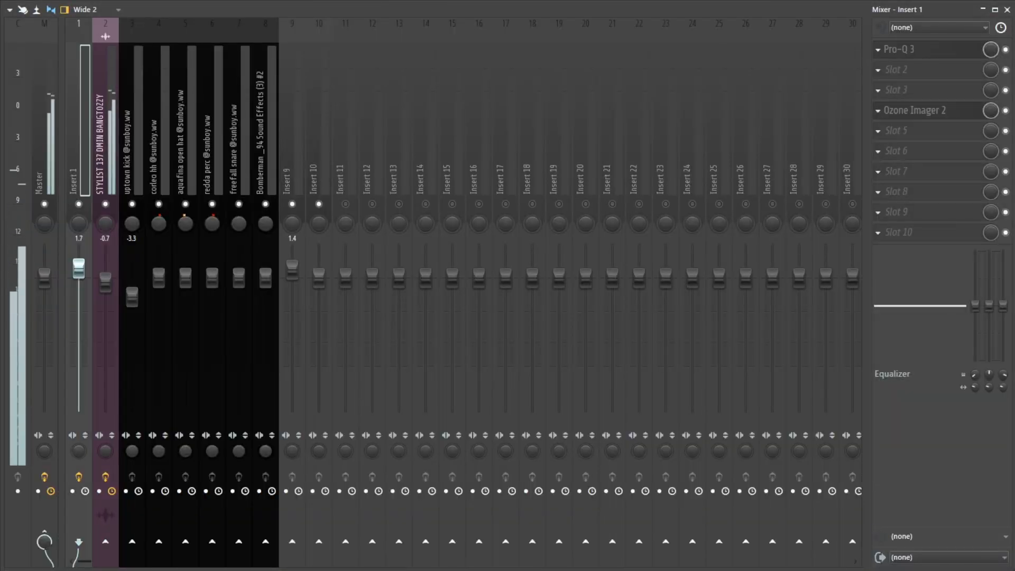
left_click(105, 159)
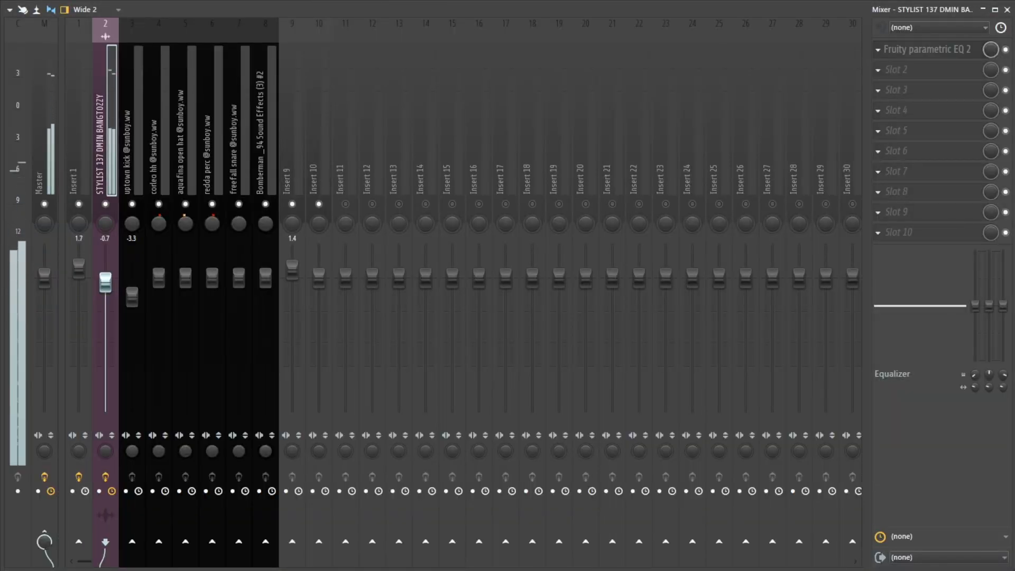
left_click(1007, 10)
left_click(603, 137)
double_click(617, 113)
left_click(603, 136)
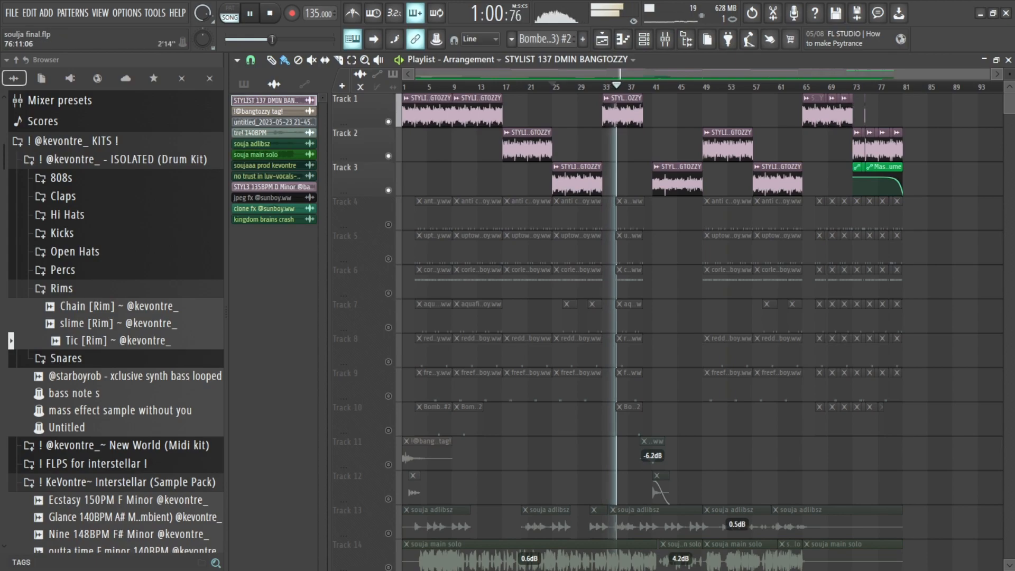
Stop playback and return the playhead to the start of the song.
key("space")
scroll(875, 142, "up", 4)
mouse_move(792, 86)
left_mouse_down()
mouse_move(697, 86)
mouse_move(857, 86)
mouse_move(405, 86)
left_mouse_up()
scroll(862, 86, "down", 4)
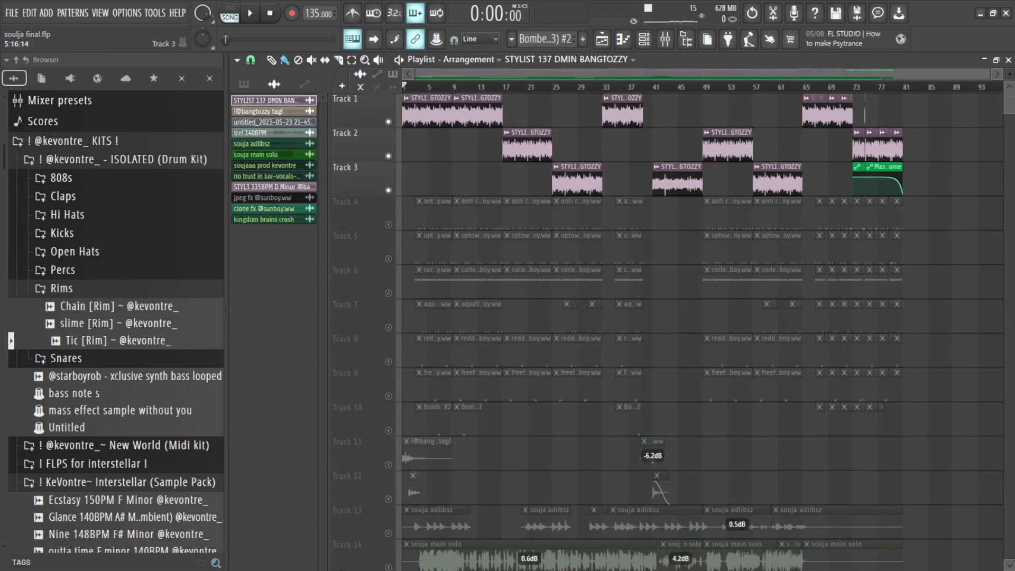
Open the uptown kick pattern in the piano roll and play it.
scroll(416, 86, "up", 3)
left_click(470, 60)
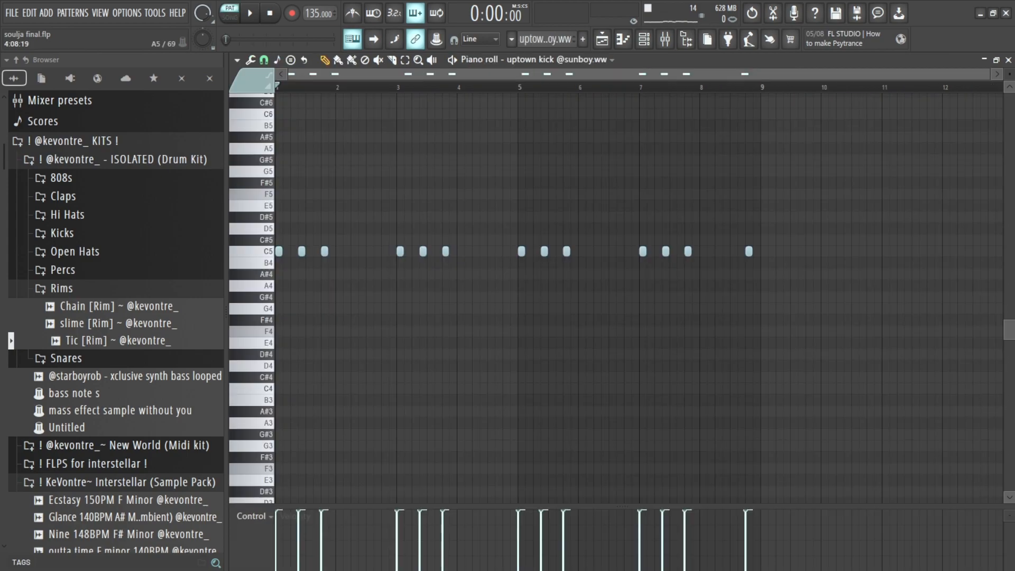
scroll(639, 298, "down", 1)
scroll(639, 297, "up", 2)
key("space")
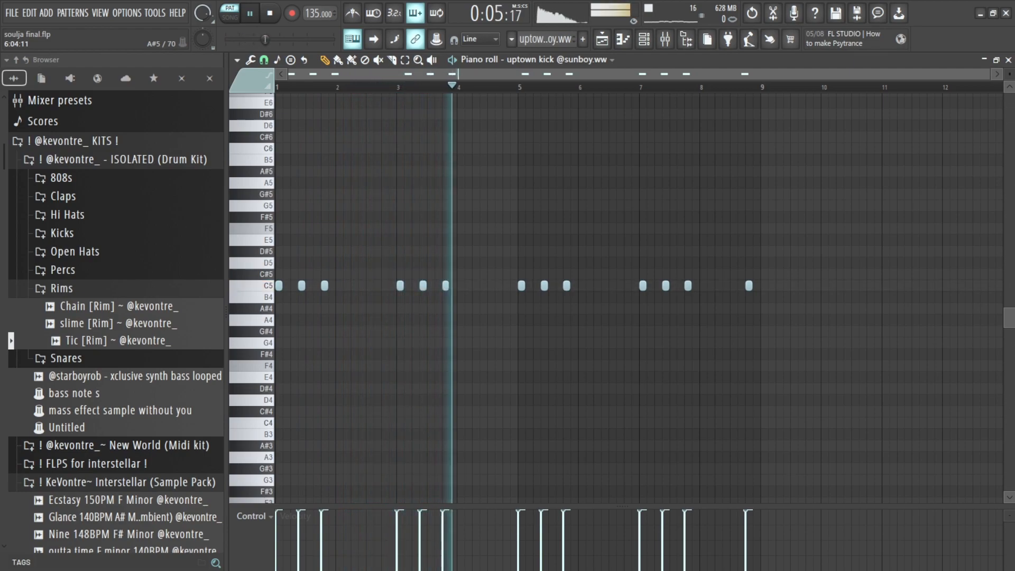
key("space")
left_click_drag(442, 87, 639, 86)
key("space")
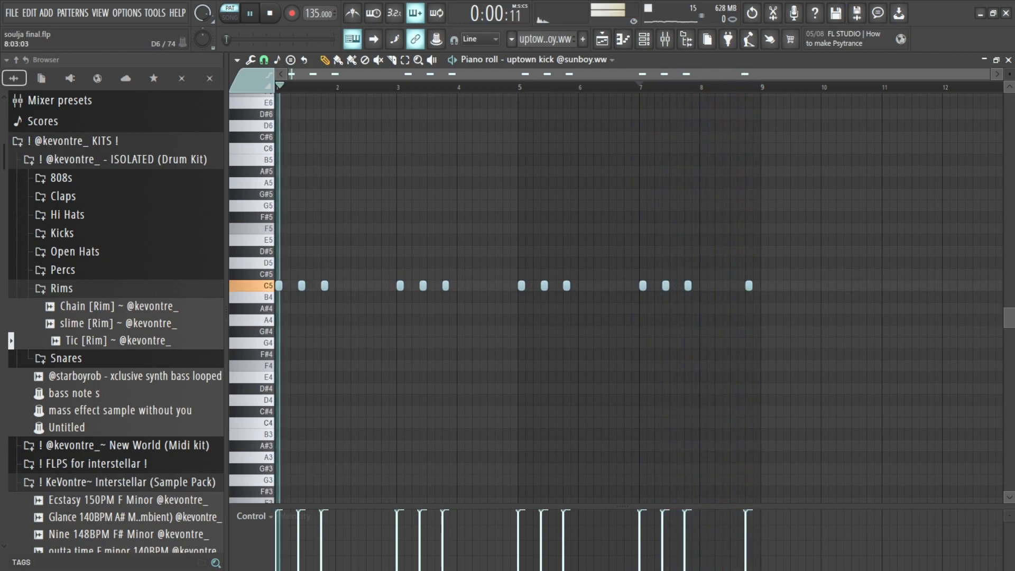
key("space")
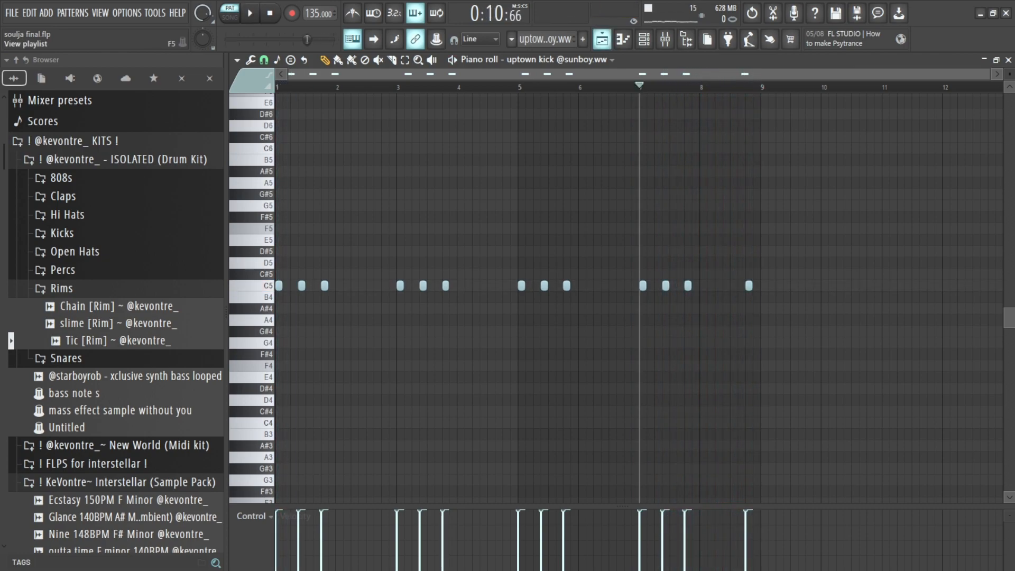
Solo Track 4 in the playlist and open its anti clap pattern in the piano roll.
left_click(601, 38)
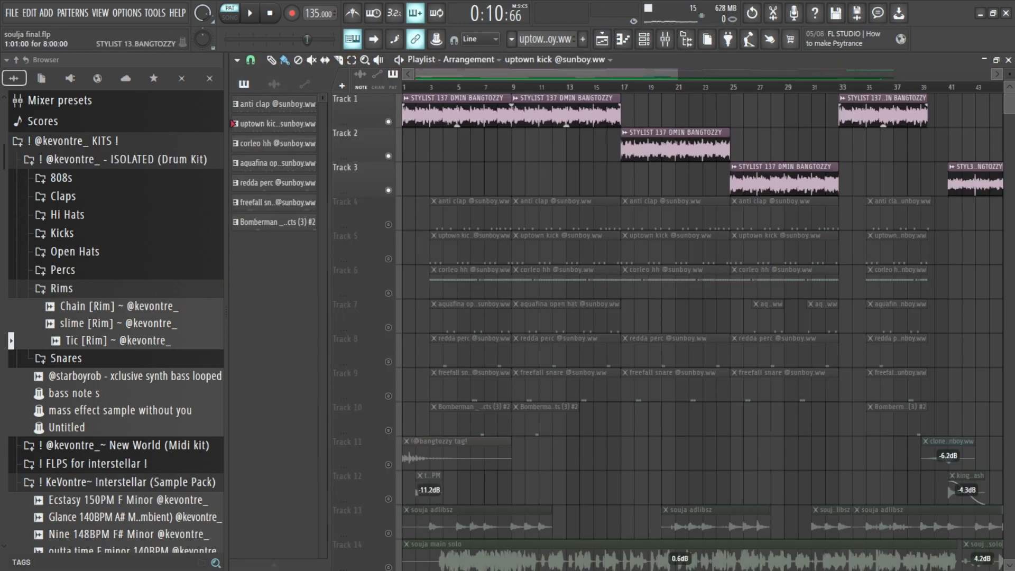
right_click(388, 224)
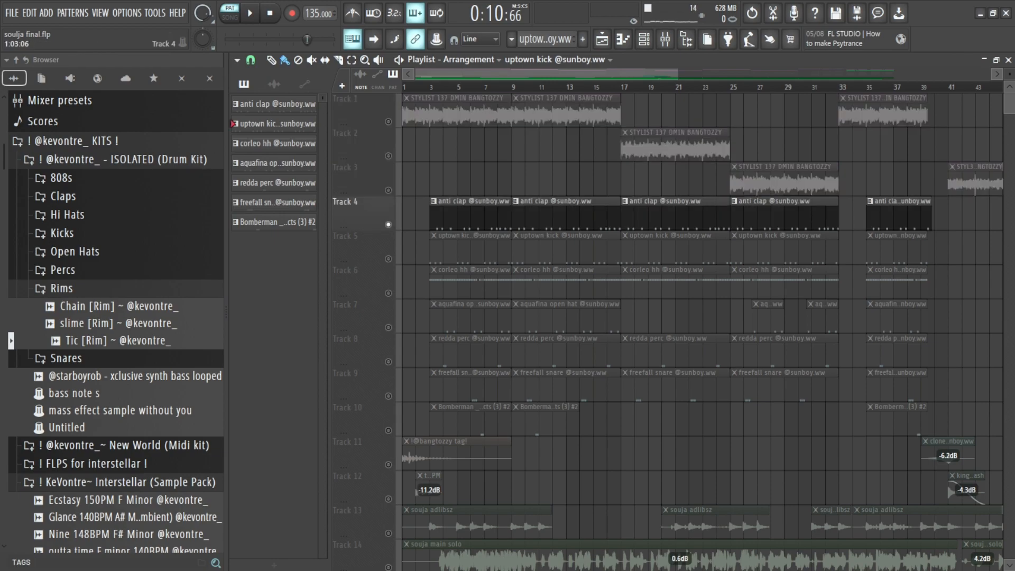
double_click(463, 217)
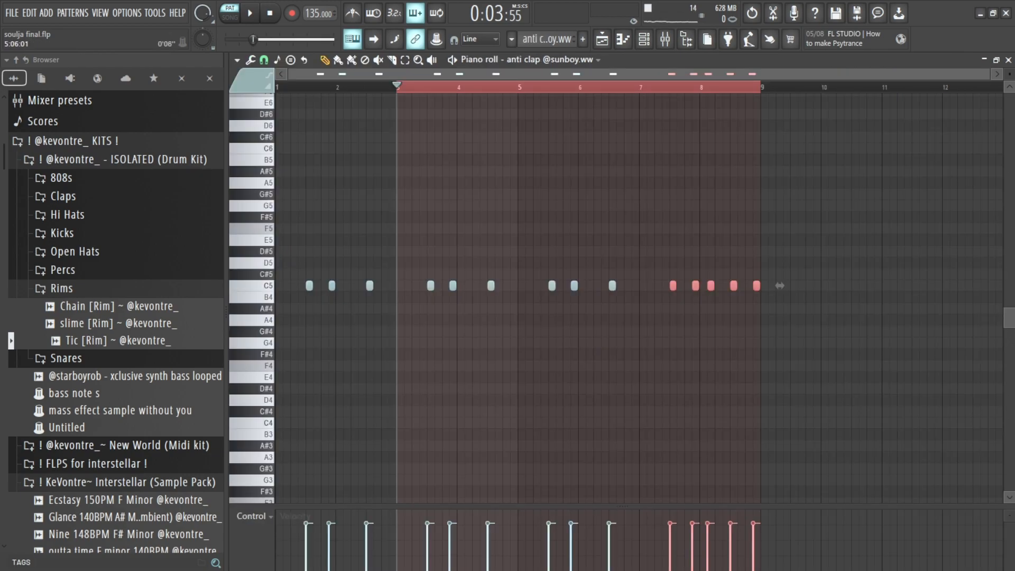
Clear the time selection in the anti clap pattern and play the pattern.
key("space")
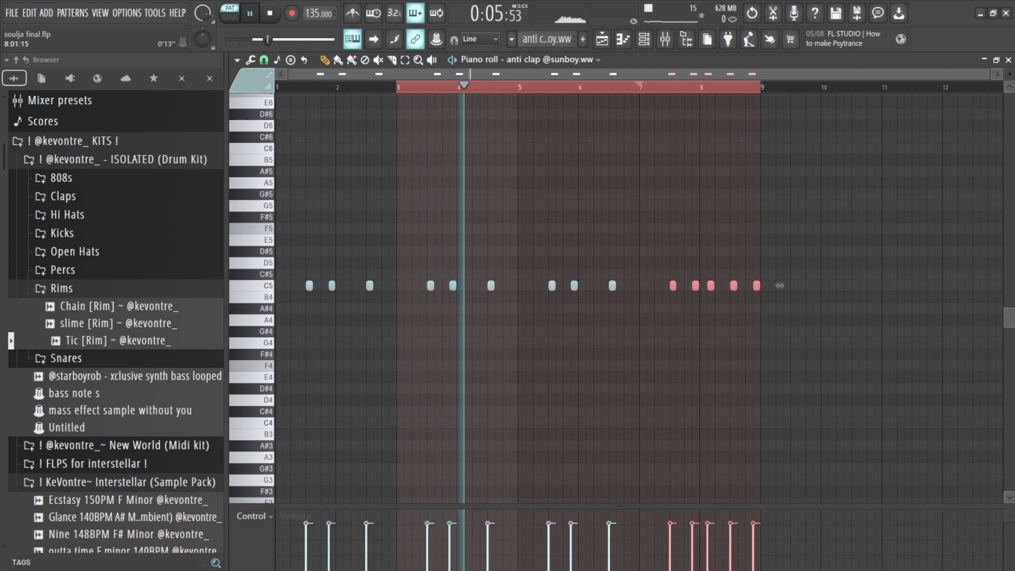
key("space")
key("ctrl+d")
left_click(571, 88)
key("space")
key("space")
key("space")
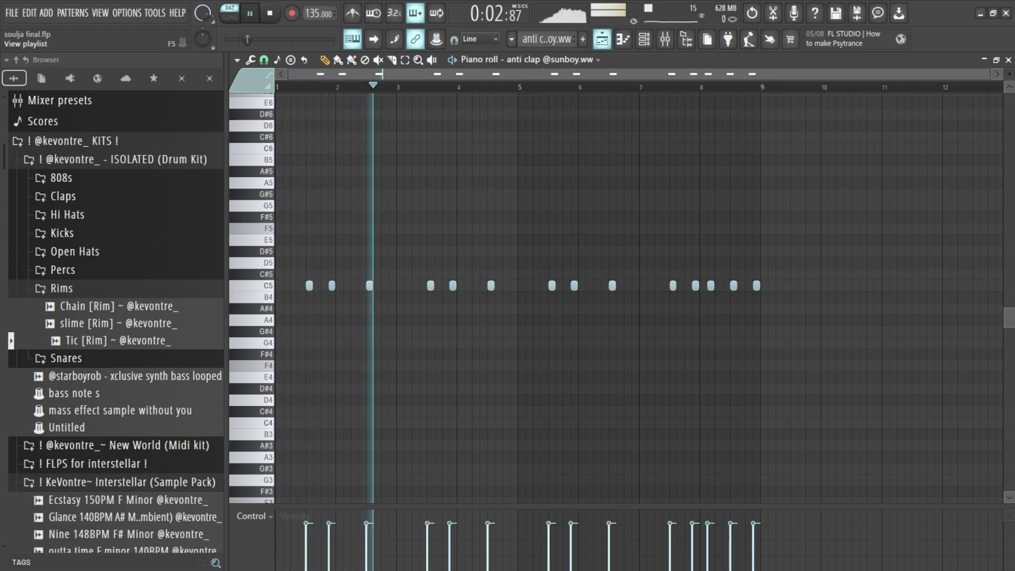
key("space")
Open the corleo hh pattern in the piano roll and play it with its time selection cleared.
key("F5")
key("F7")
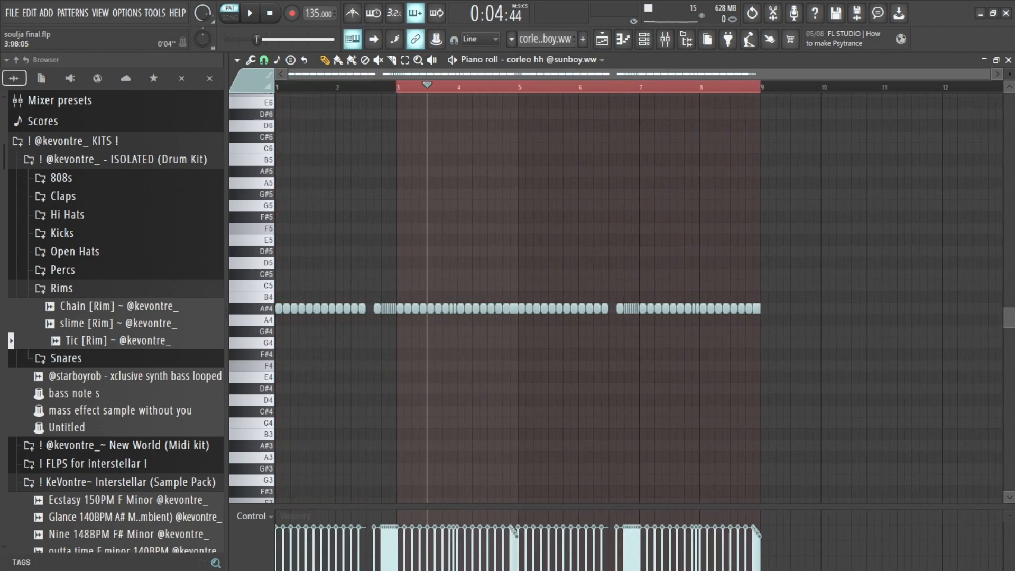
key("ctrl+d")
key("space")
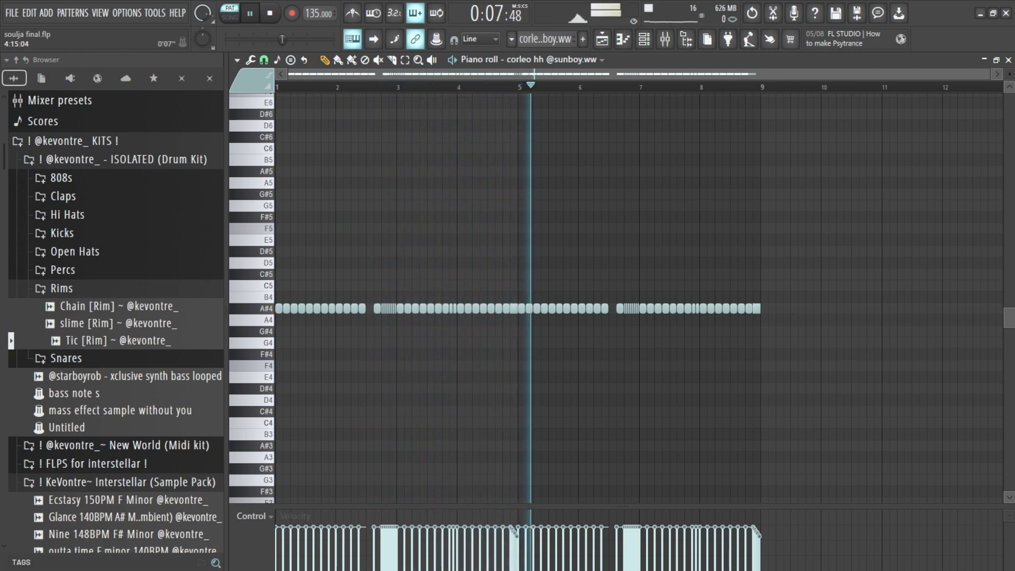
key("space")
Open the Track 7 aquafina open hat pattern in the piano roll and play it.
key("F5")
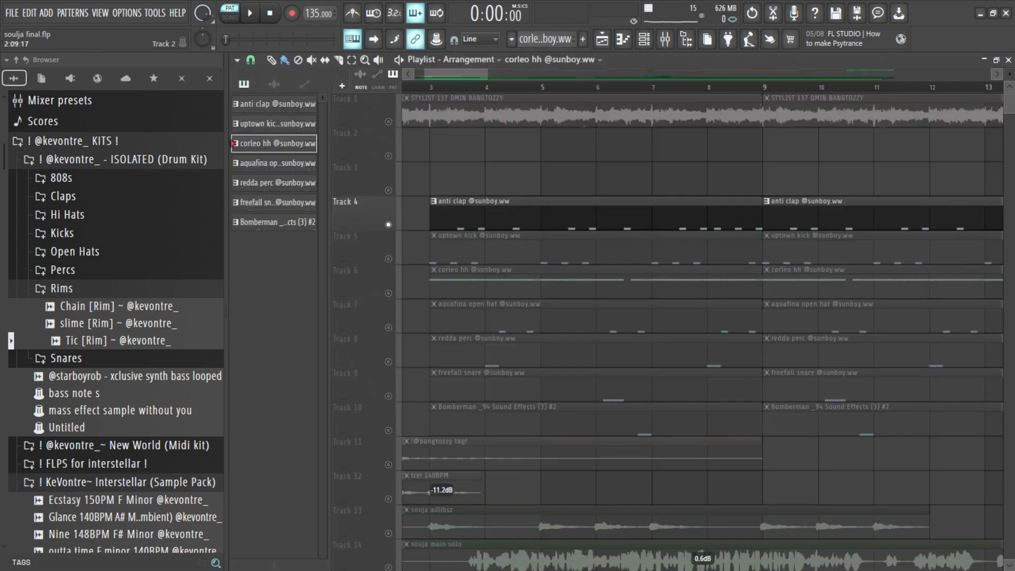
double_click(457, 317)
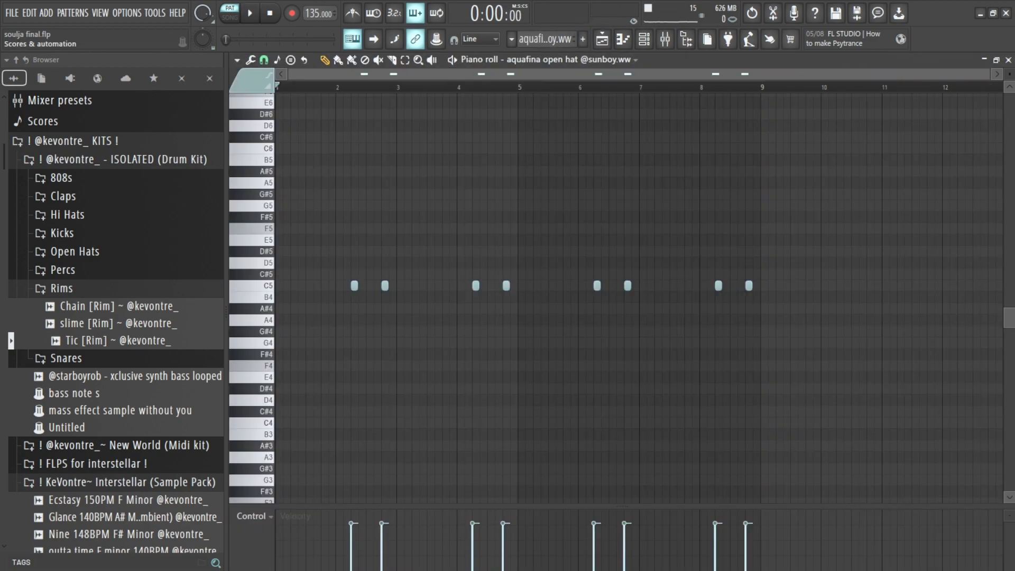
key("space")
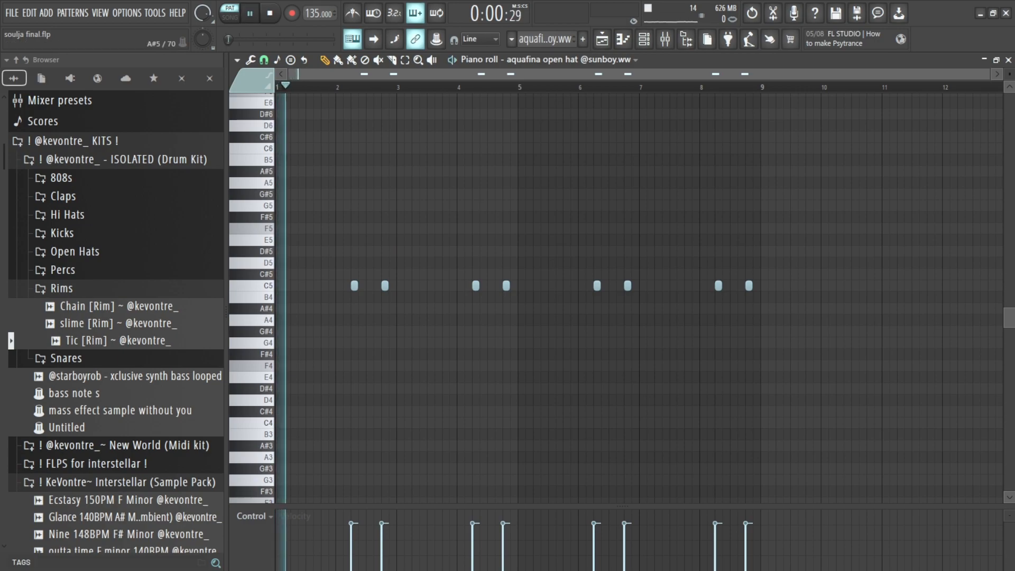
Collapse the drum kit folders, hide the browser and stop the open hat playback.
left_click(66, 359)
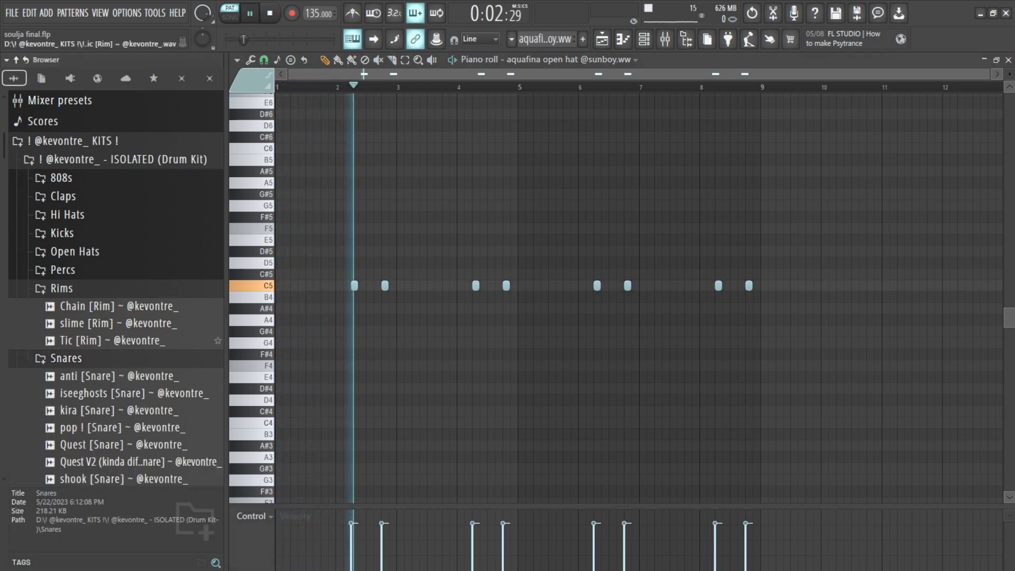
left_click(123, 160)
left_click(79, 141)
key("alt+F8")
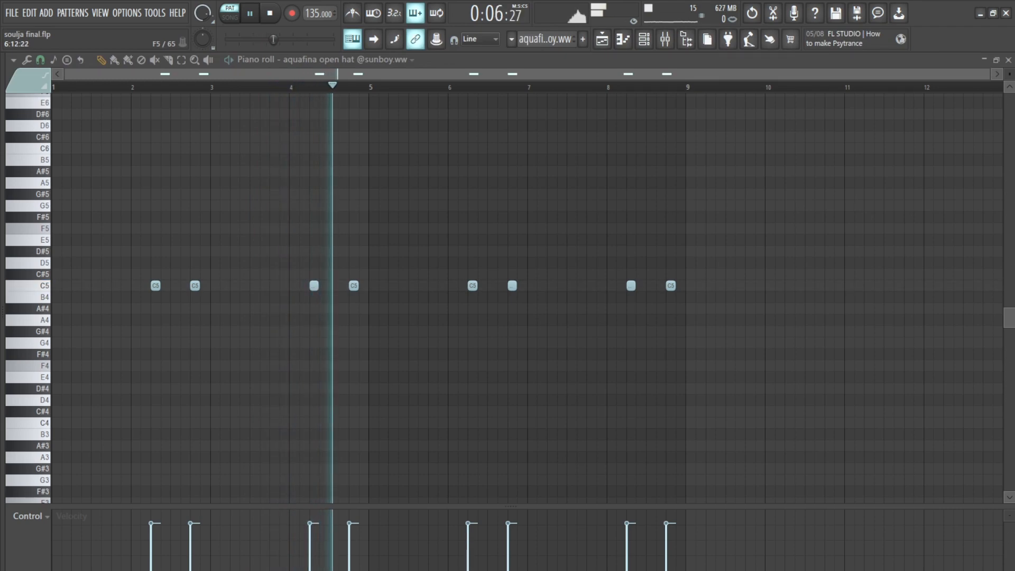
key("space")
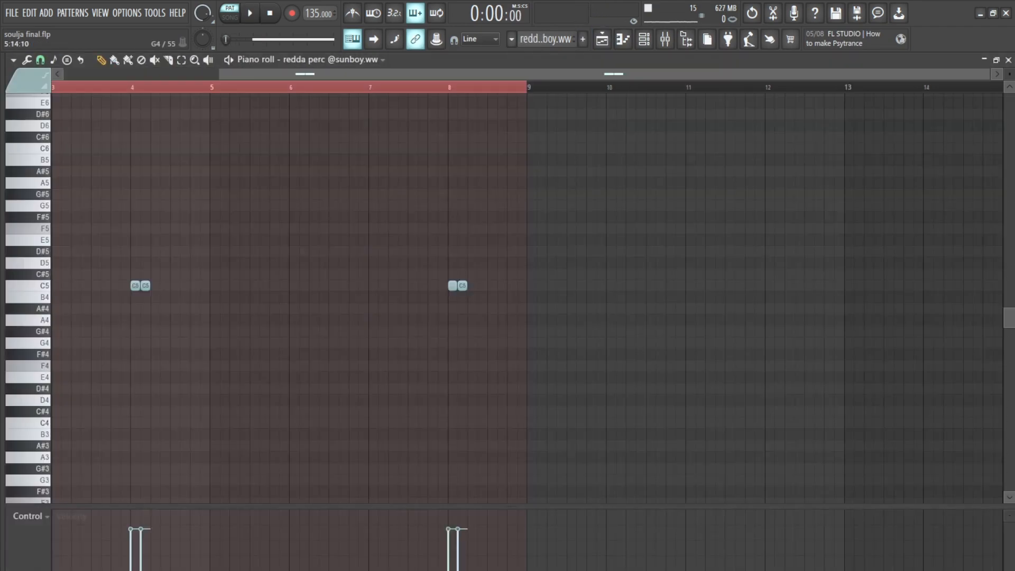
Play the redda perc pattern, and audition the freefall snare pattern in the piano roll.
left_click_drag(226, 39, 253, 39)
key("space")
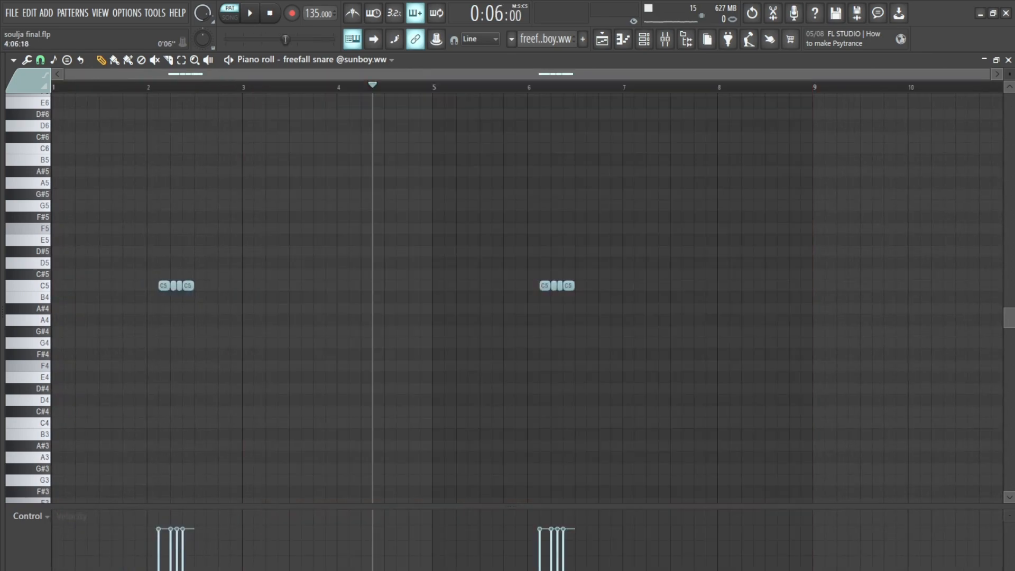
key("space")
key("space")
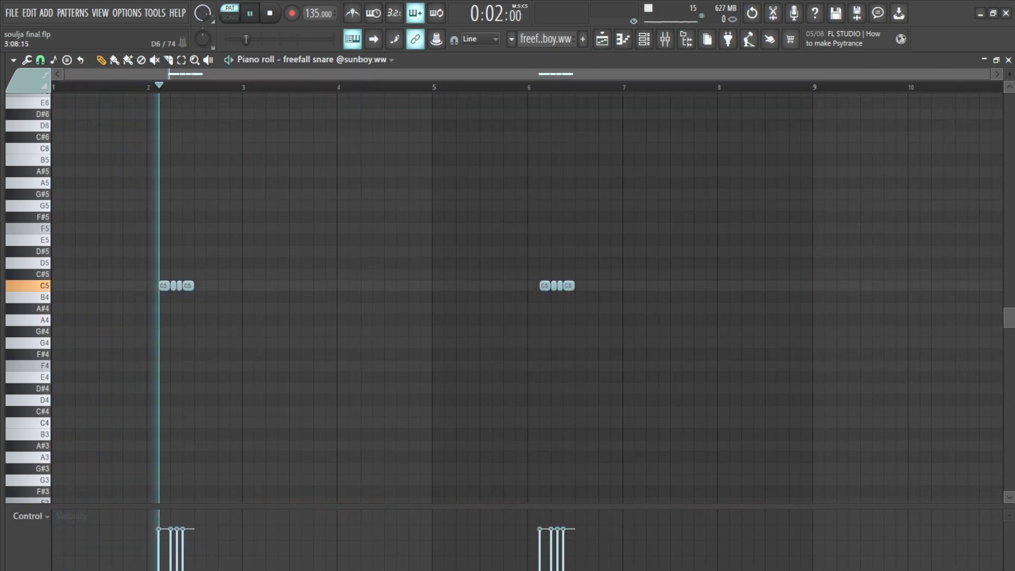
key("space")
Return to the playlist, solo Track 10 and open its Bomberman sound effect pattern in the piano roll.
left_click(602, 39)
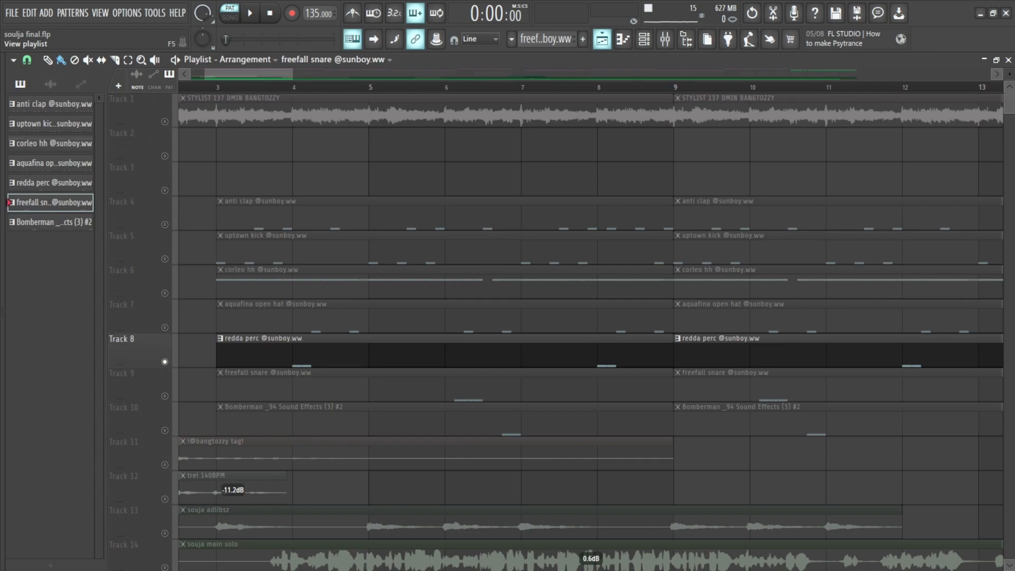
right_click(165, 431)
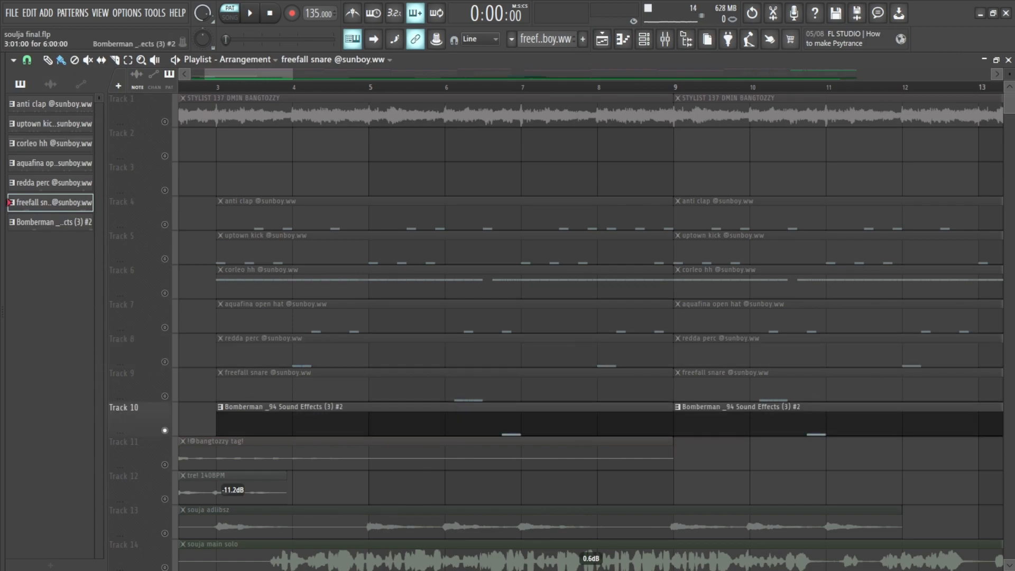
left_click(459, 88)
scroll(446, 110, "up", 3)
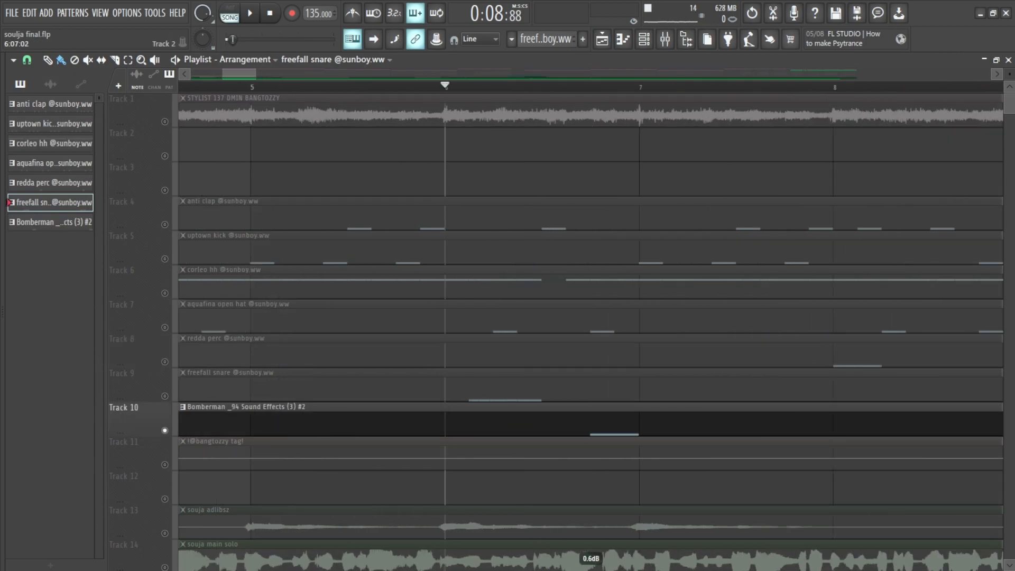
double_click(511, 421)
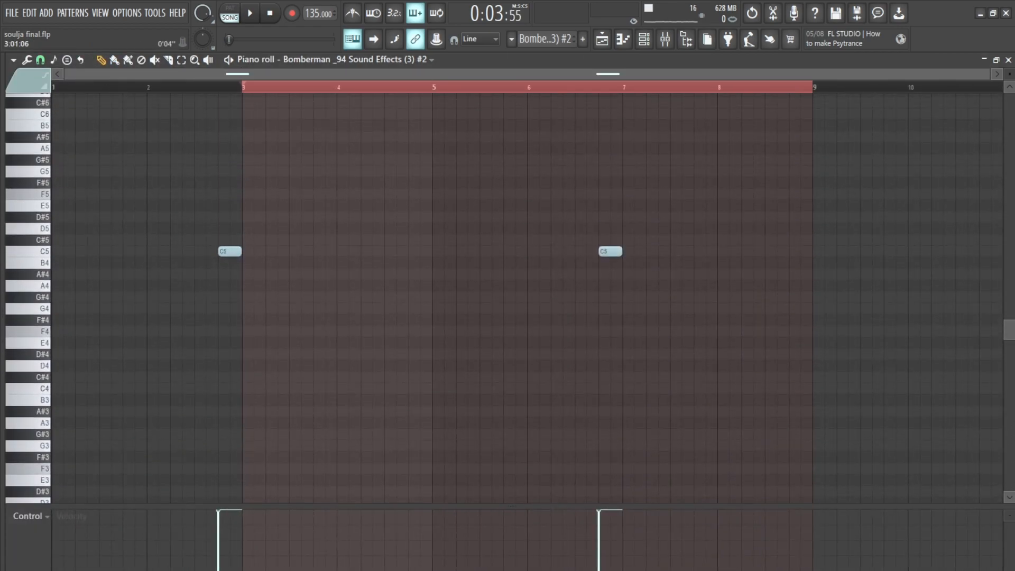
Clear the time selection in the Bomberman pattern and play it in pattern mode.
left_click(206, 87)
key("space")
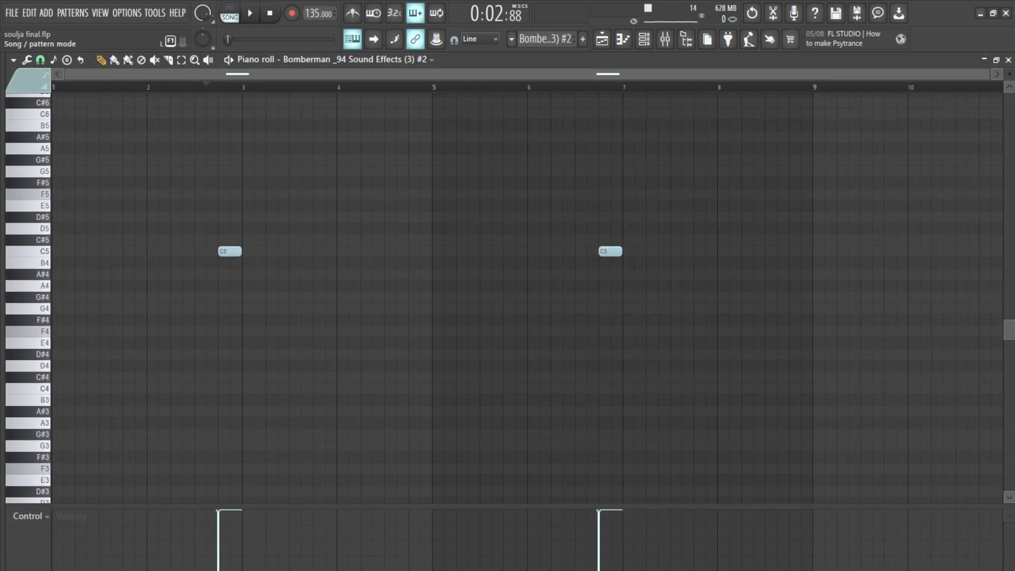
key("space")
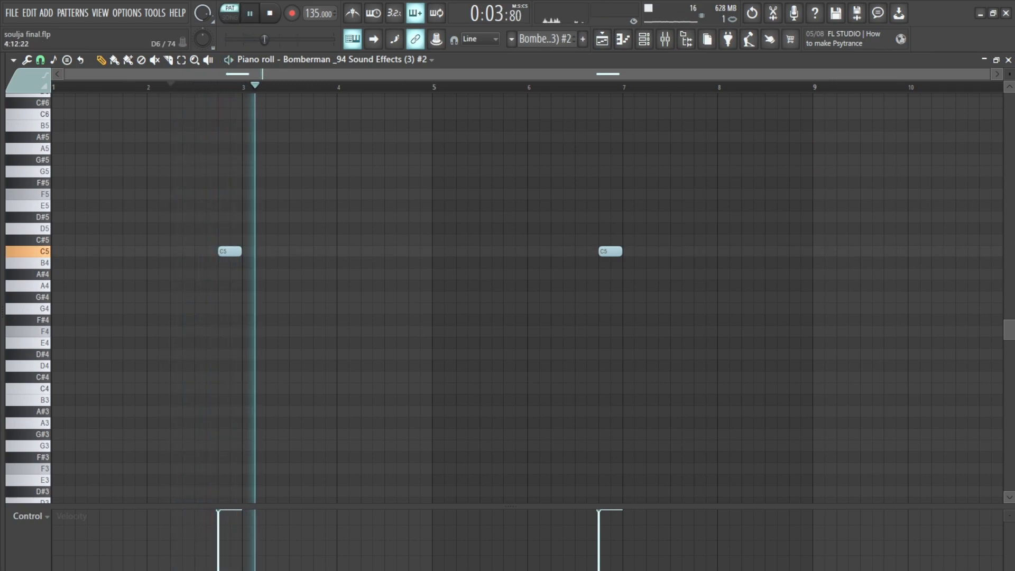
key("space")
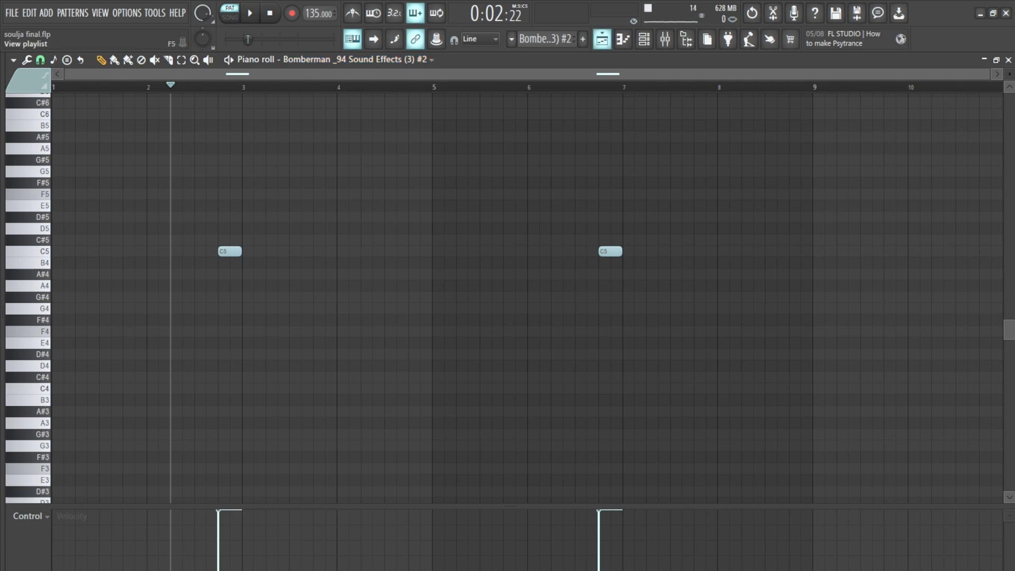
Return to the playlist, mute the Track 1 melody and play the drum patterns on Tracks 4 to 10 together from bar 3.
key("F5")
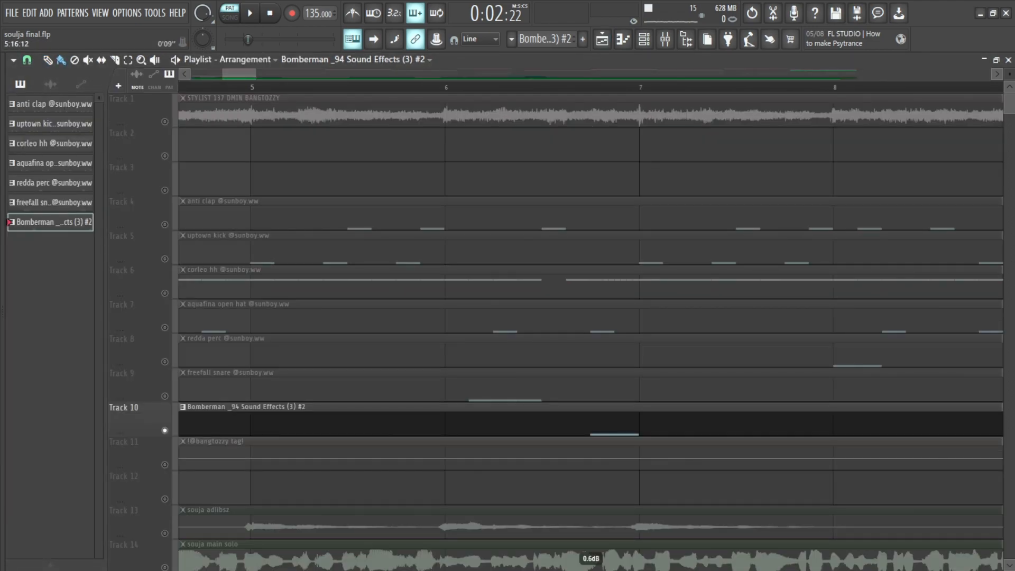
scroll(445, 317, "down", 4)
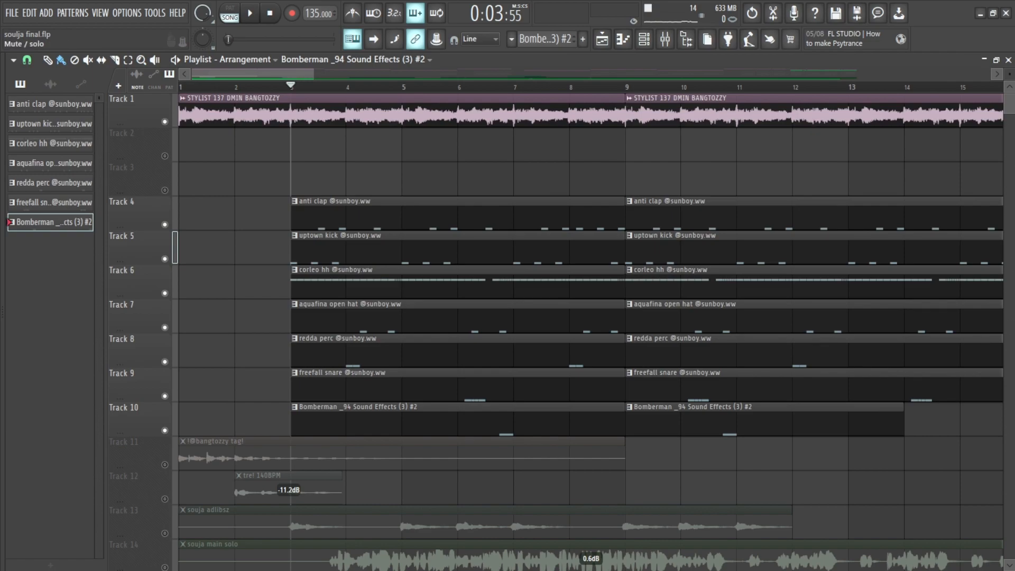
left_click(164, 121)
key("space")
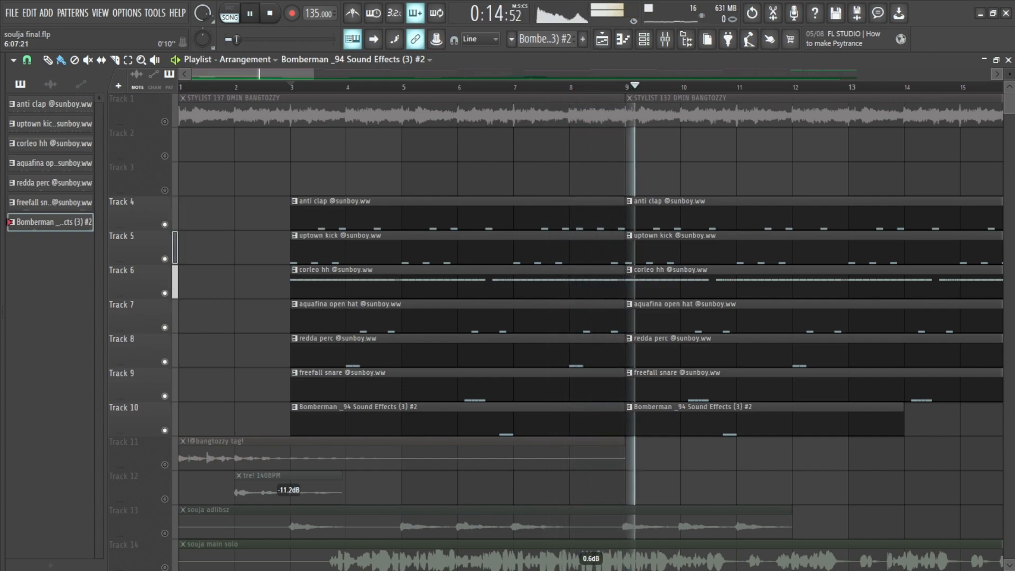
Show the whole arrangement and unmute the melodies on Tracks 1 to 3 and the effects on Tracks 11 and 12.
scroll(591, 332, "down", 2)
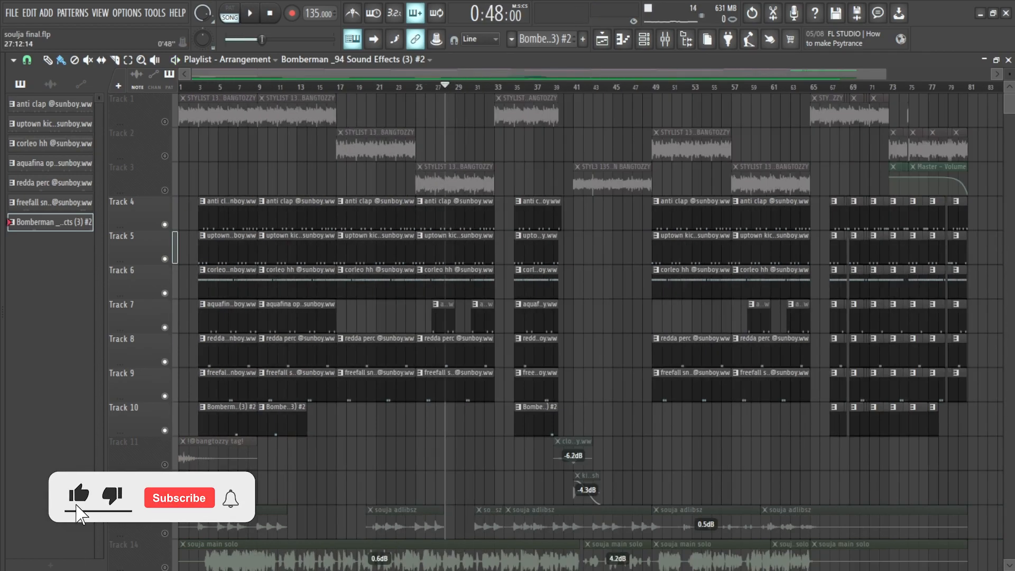
scroll(562, 317, "down", 3)
scroll(562, 317, "up", 3)
scroll(562, 317, "down", 2)
scroll(563, 317, "up", 4)
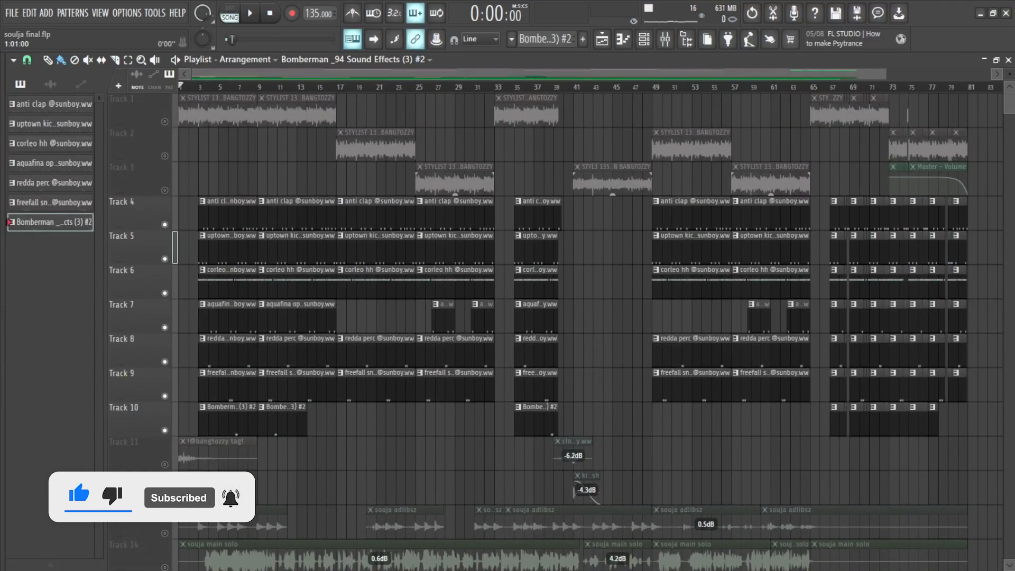
right_click(165, 259)
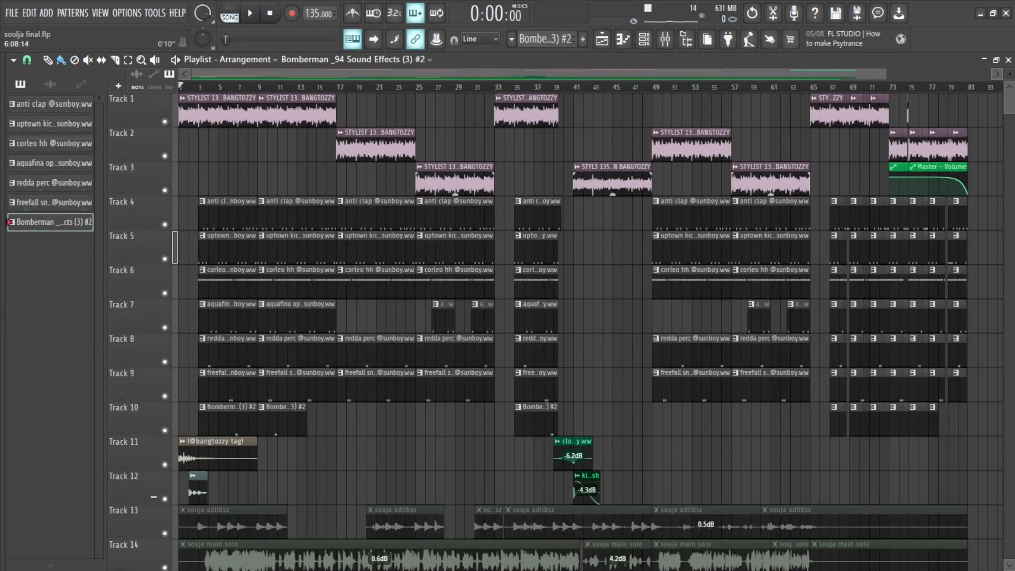
Play the beat from the start while looking through the tracks down to the EQ automation on Track 15, and stop playback.
scroll(315, 211, "up", 4)
scroll(315, 212, "down", 4)
scroll(590, 328, "up", 4)
key("space")
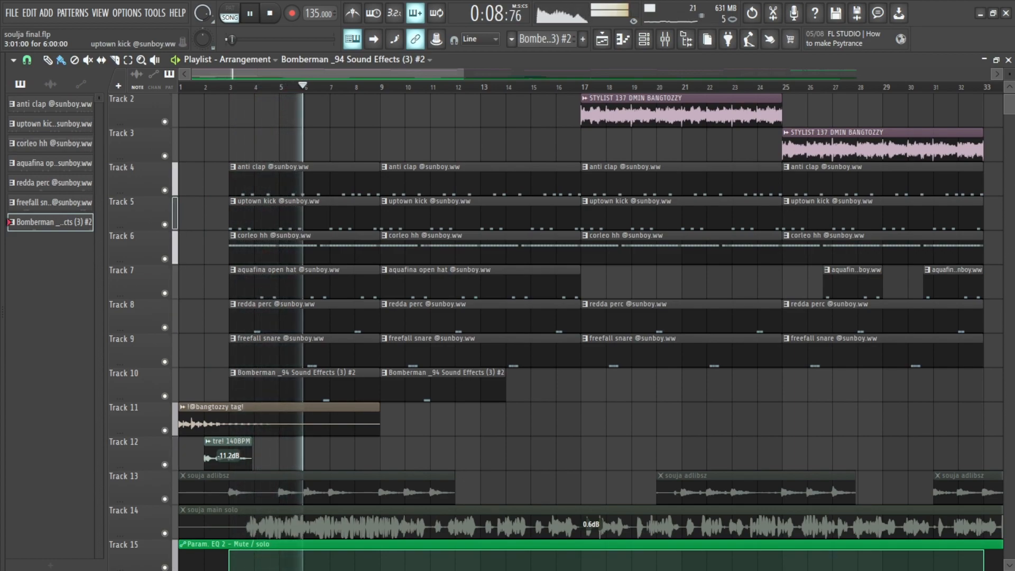
scroll(587, 328, "up", 1)
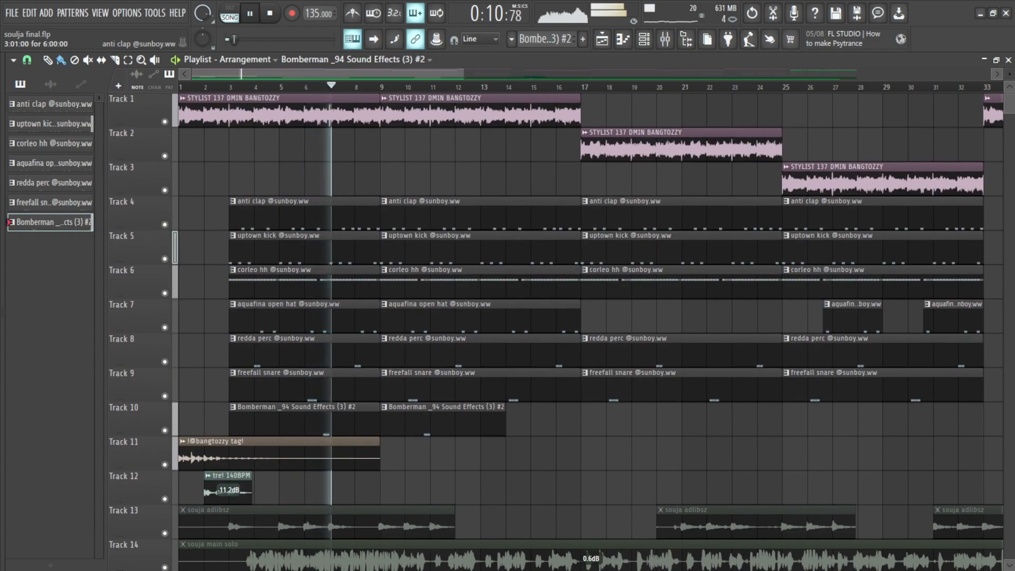
scroll(587, 328, "down", 5)
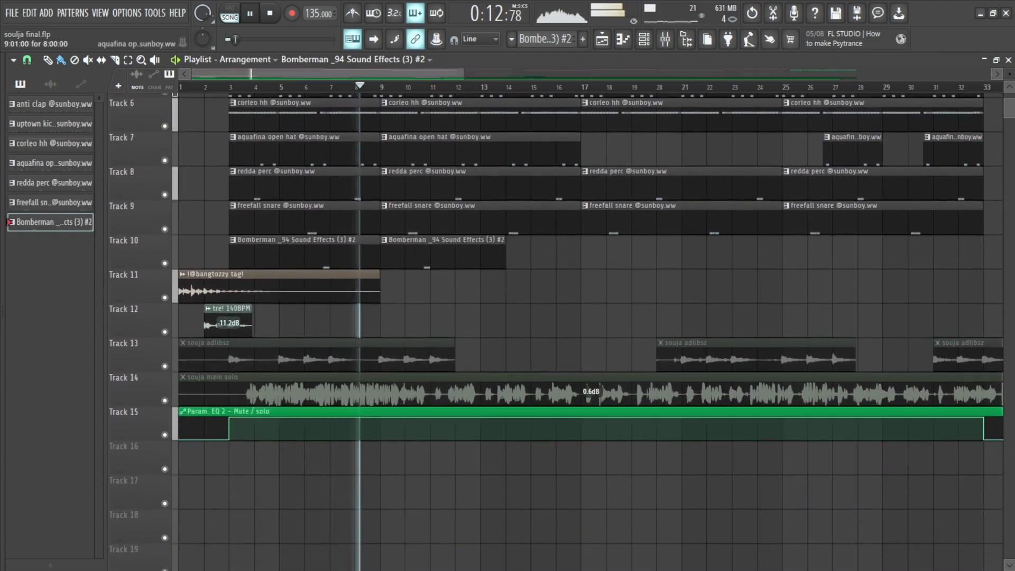
scroll(587, 328, "down", 5)
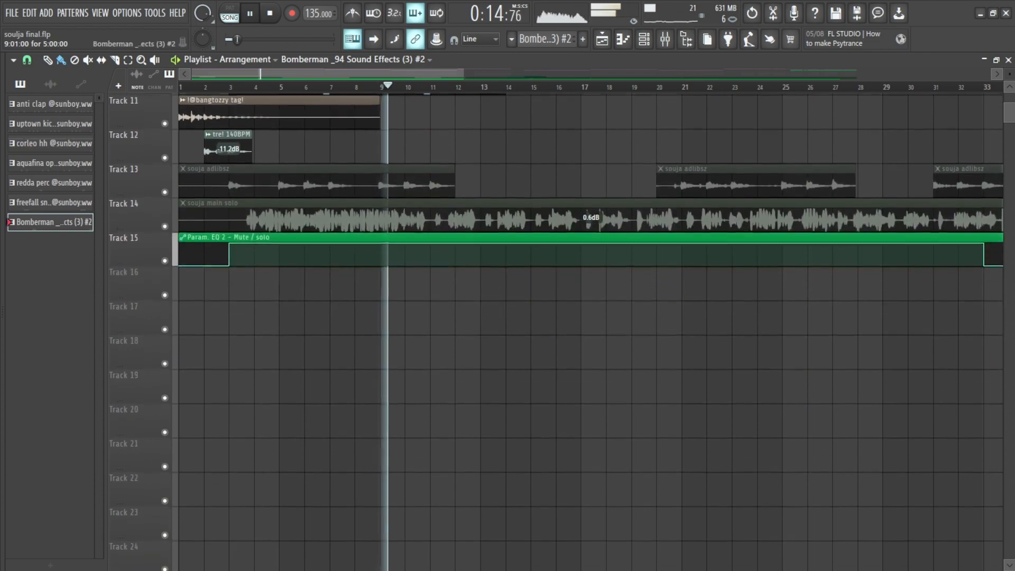
key("space")
Mark the section from bar 17 to bar 33 on the timeline and move the playback position to bar 34.
scroll(587, 328, "down", 3)
scroll(586, 327, "up", 5)
scroll(587, 328, "up", 5)
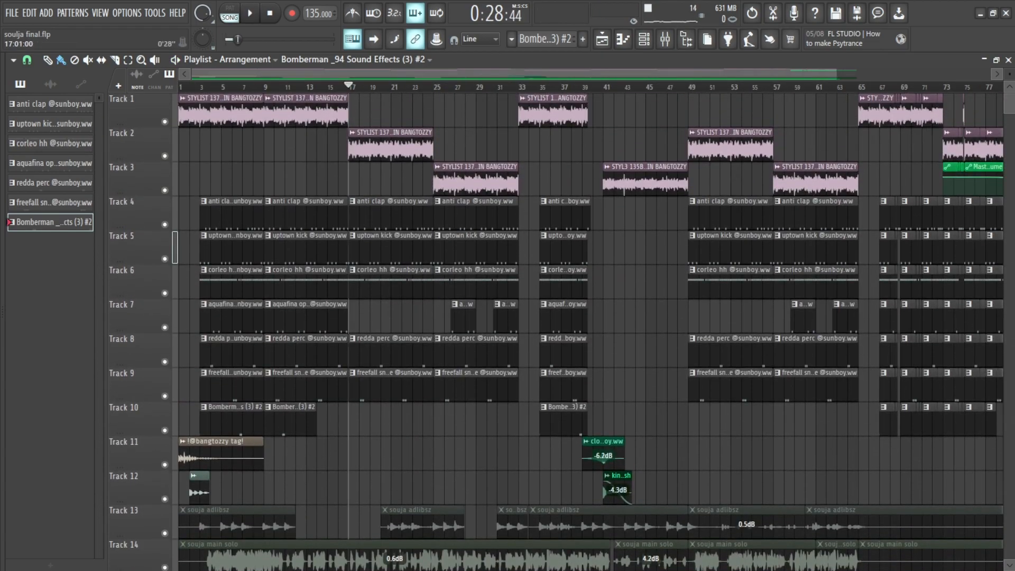
left_click_drag(348, 86, 519, 86)
left_click(527, 86)
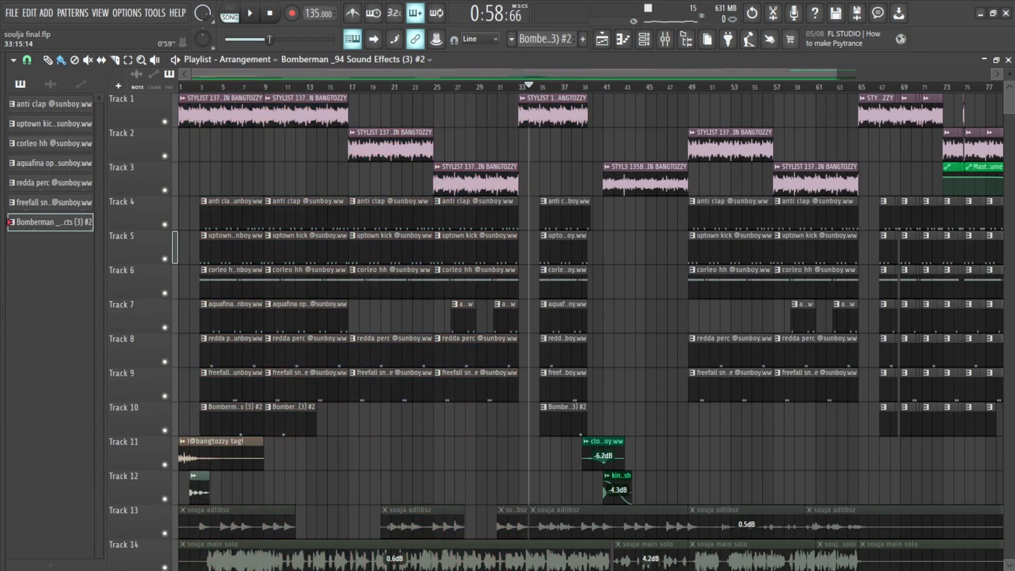
Examine the full arrangement layout, from the melody clips on Track 1 down to the automation clip on Track 15.
scroll(624, 328, "right", 5)
scroll(624, 327, "down", 3)
scroll(587, 328, "down", 6)
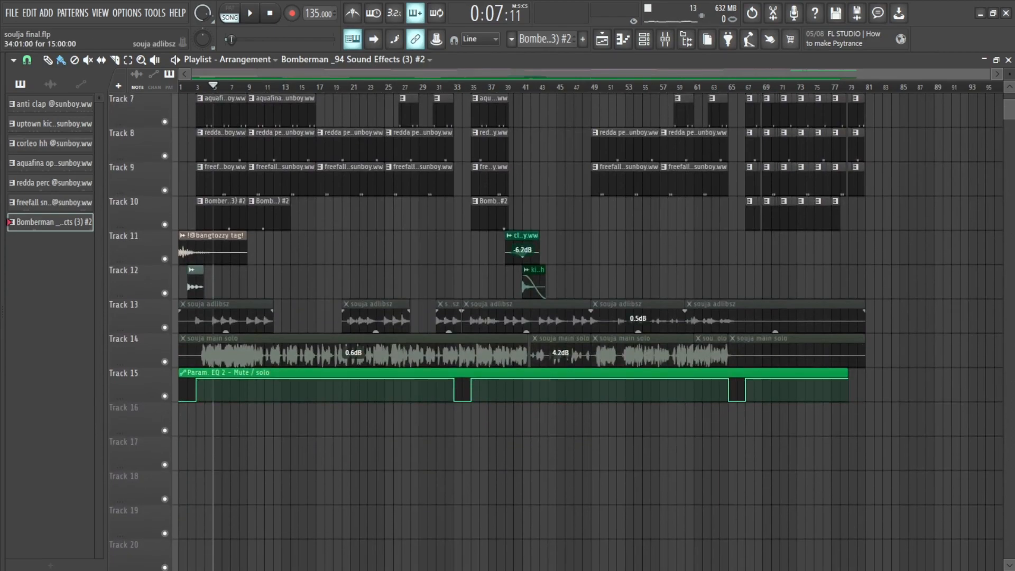
scroll(586, 328, "up", 6)
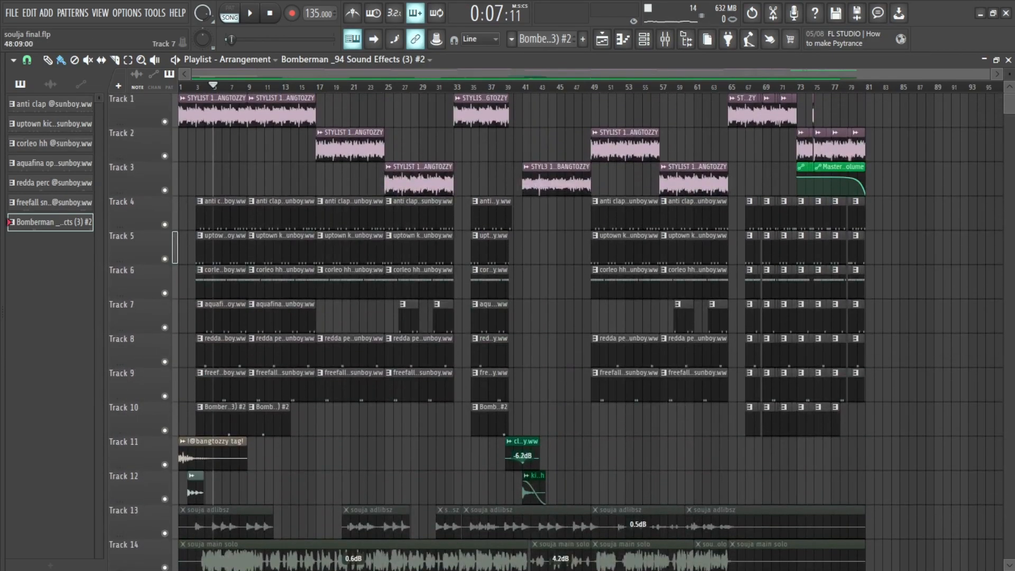
scroll(555, 331, "down", 6)
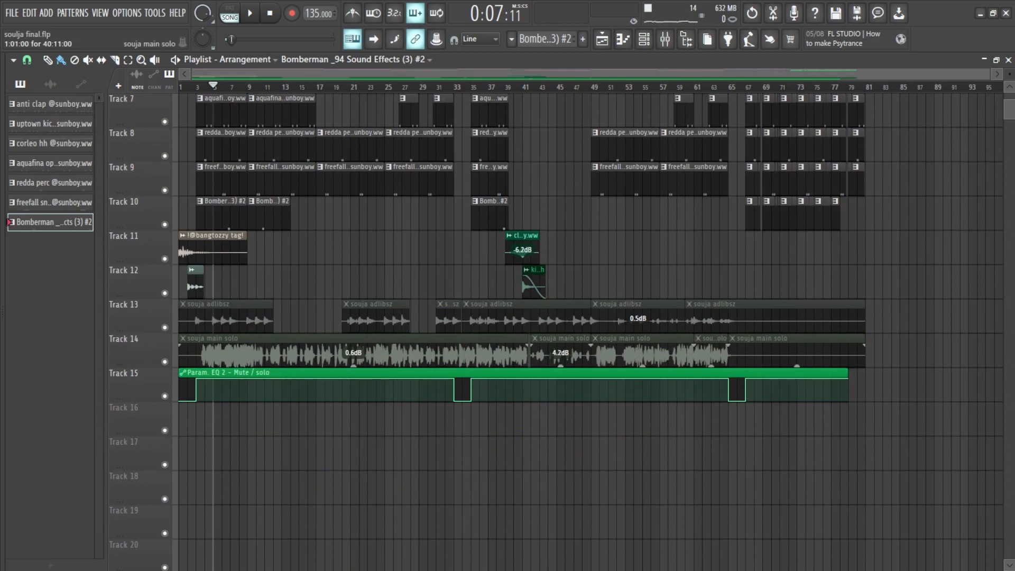
scroll(587, 328, "up", 6)
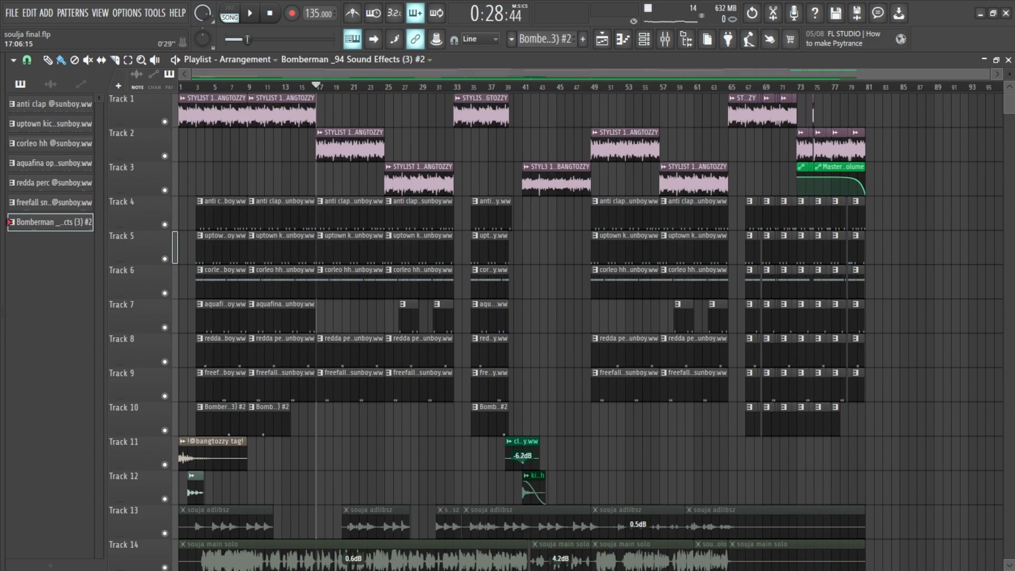
Select bars 17 to 43 on the timeline, clear the selection and place the playback position at bar 39.
left_click_drag(316, 86, 540, 86)
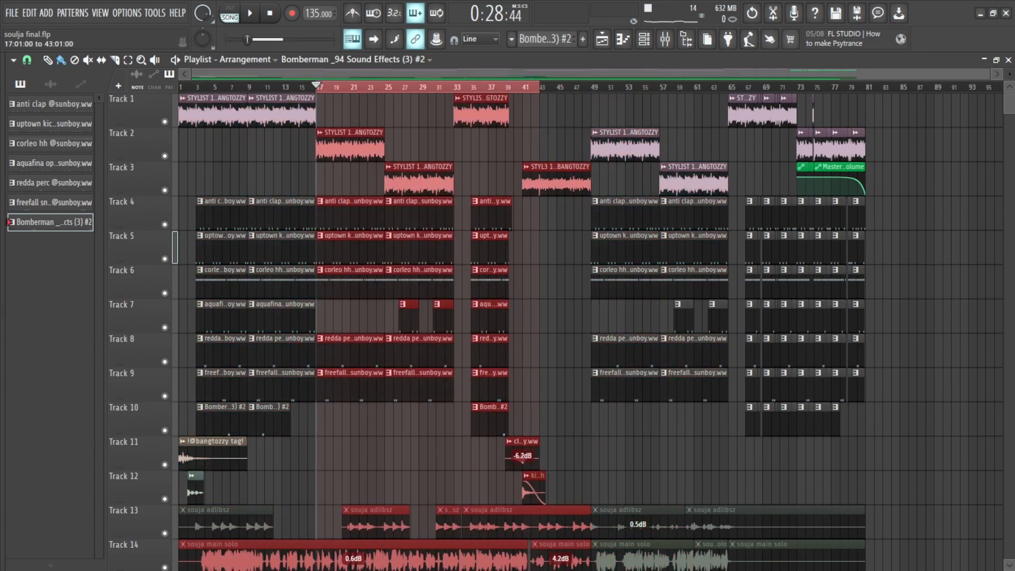
double_click(506, 86)
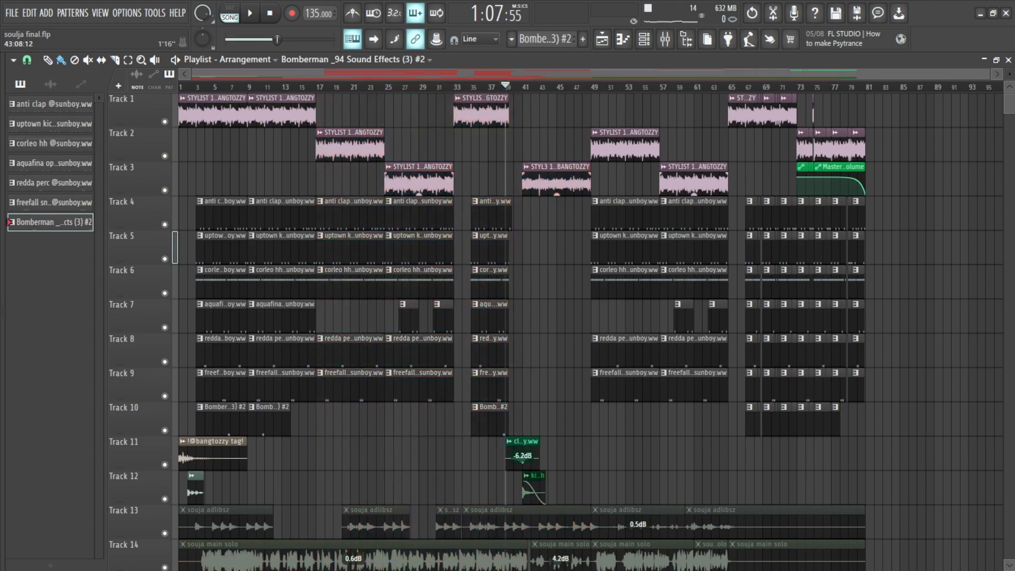
scroll(514, 87, "up", 3)
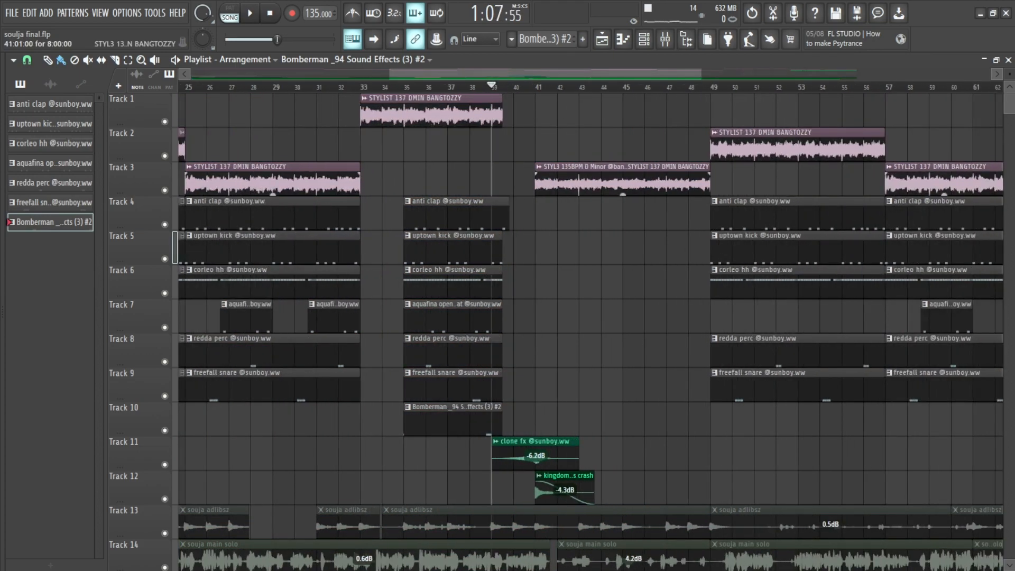
Open the sample settings of the STYL3 135BPM melody clip on Track 3 to view its effects, and close them.
double_click(555, 180)
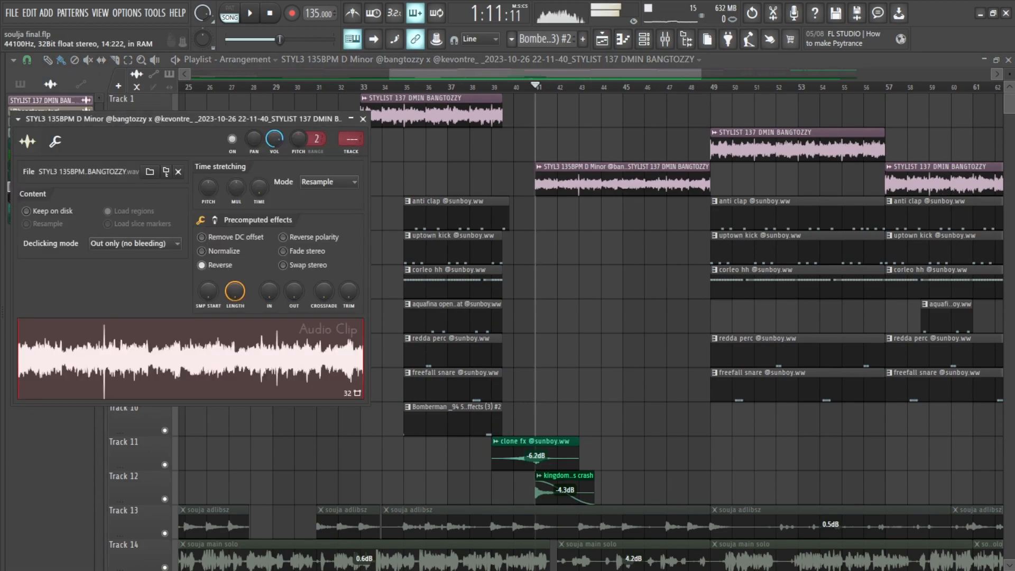
key("Escape")
key("space")
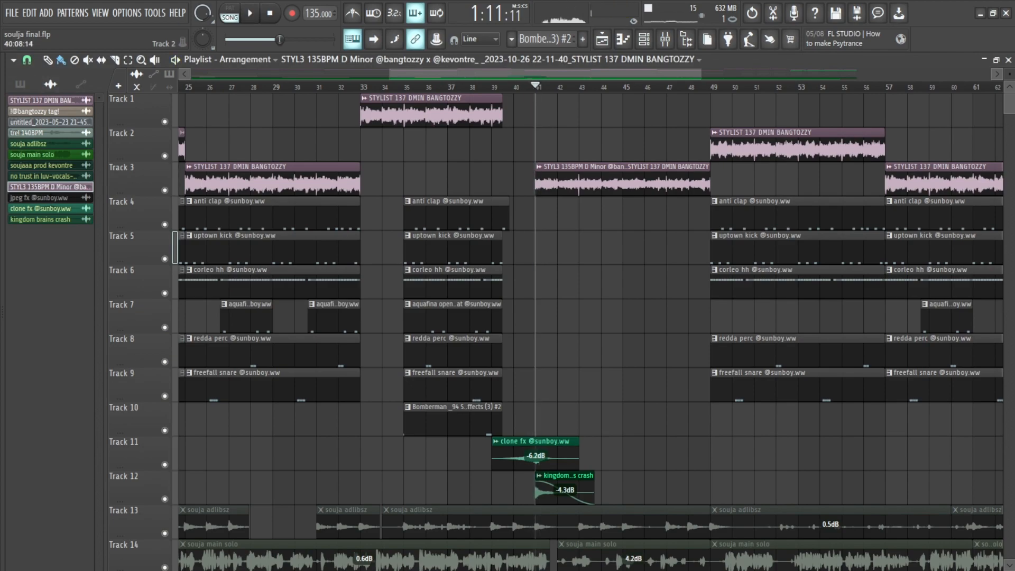
Turn off Reverse for the STYL3 135BPM melody clip on Track 3 and audition it.
double_click(556, 180)
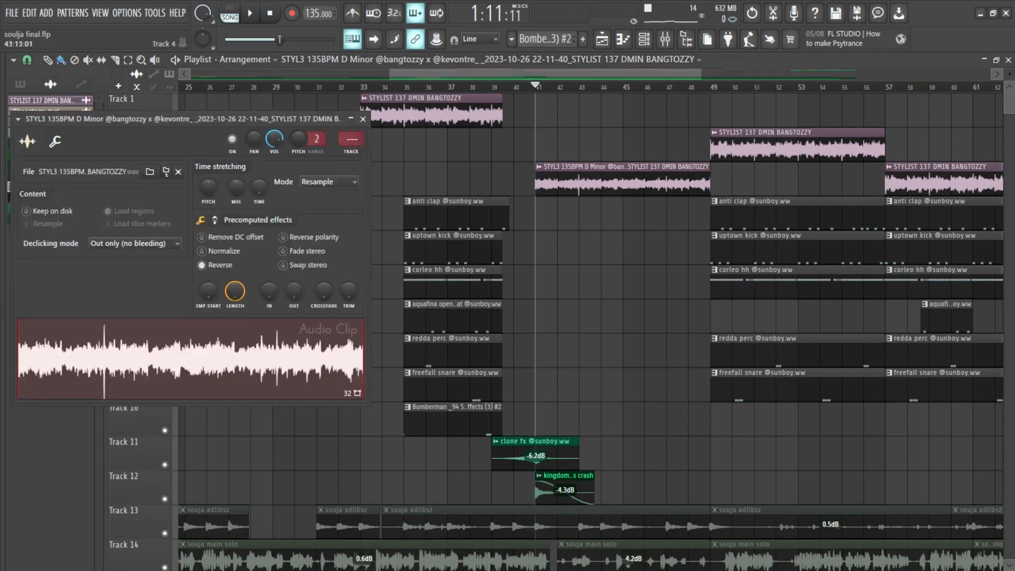
left_click(202, 265)
key("space")
key("space")
key("Escape")
Solo Track 3, play the STYL3 melody clip from bar 41 and turn its Reverse effect back on.
right_click(165, 190)
key("space")
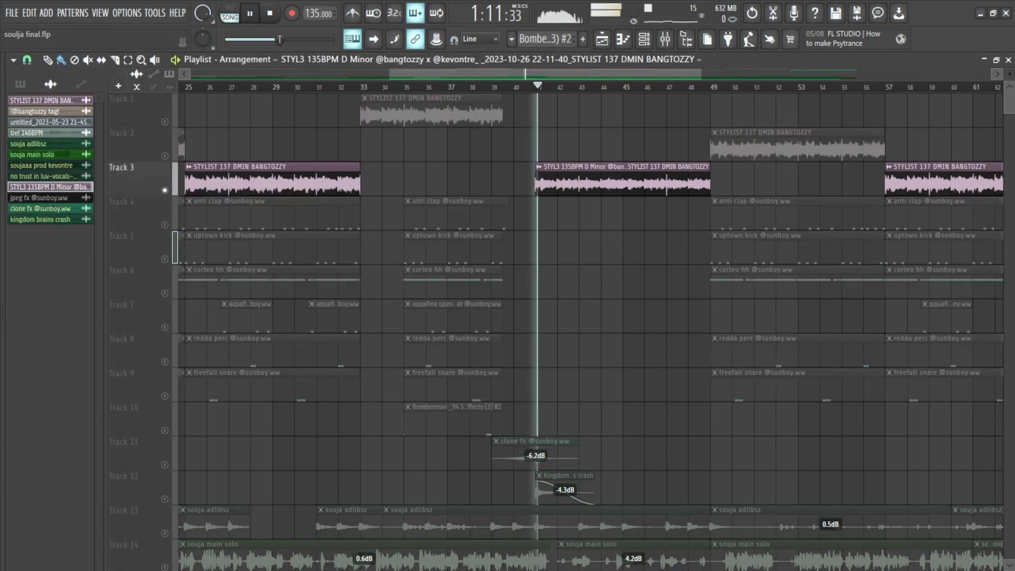
double_click(560, 181)
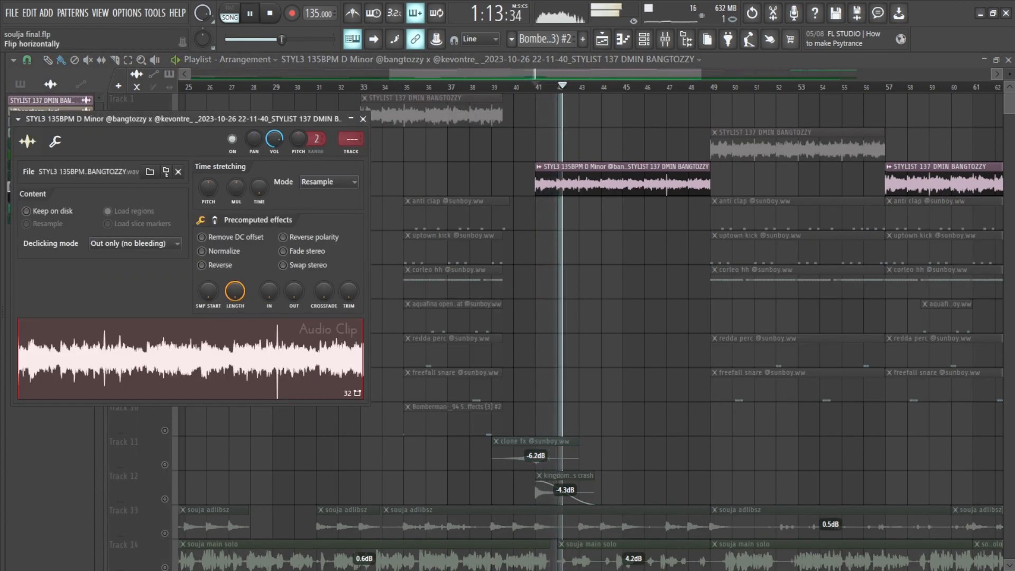
left_click(201, 265)
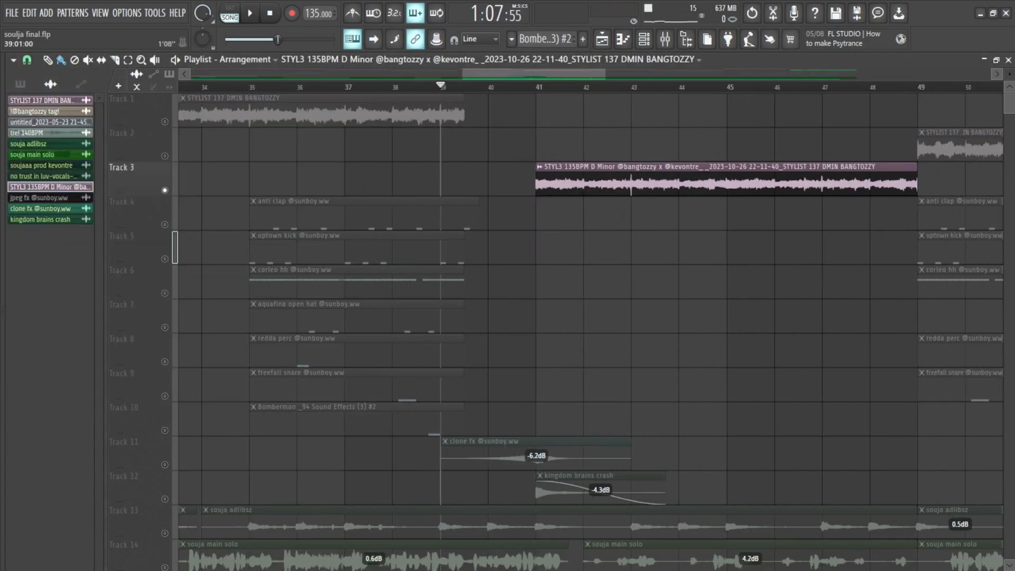
Unmute Tracks 11 and 12 and play the clone fx and kingdom brains crash with the reversed melody from bar 39.
left_click(165, 499)
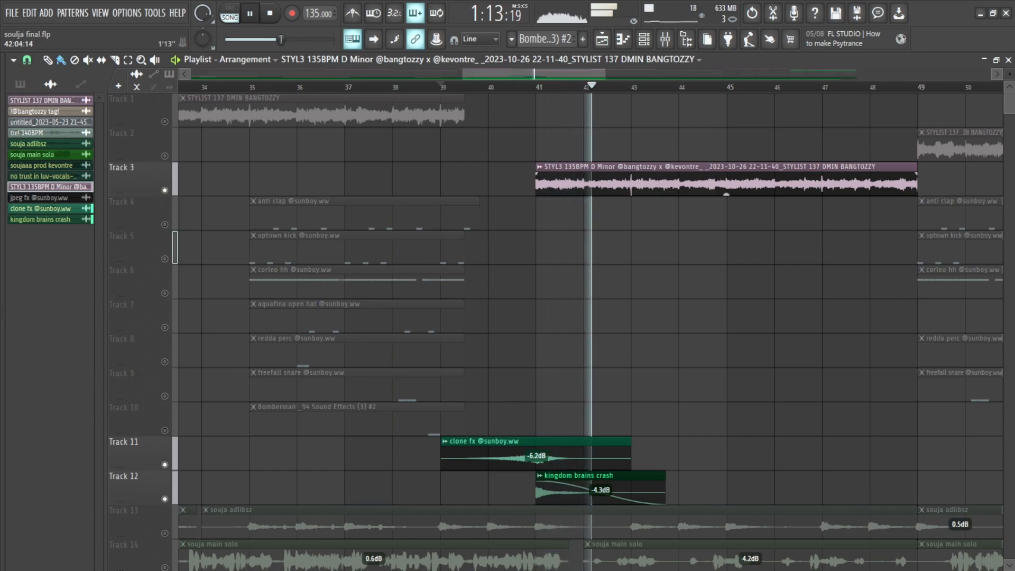
Stop playback and end the solo so Tracks 1 to 12 are all audible, keeping the vocal clips muted.
key("space")
right_click(165, 121)
right_click(165, 121)
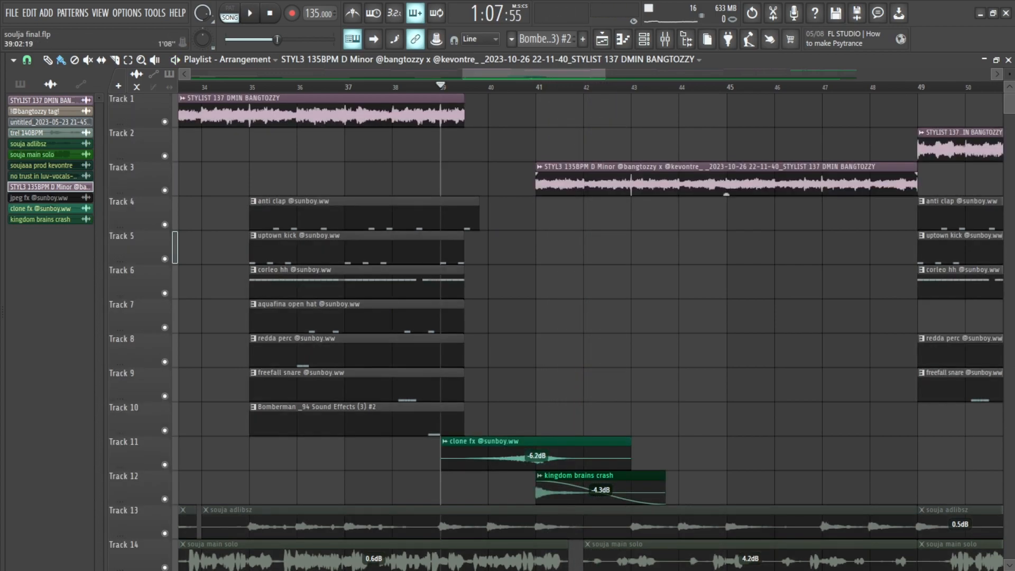
Play the full mix from about bar 38 through the transition into the reversed-melody breakdown and onward, viewing the whole arrangement.
key("space")
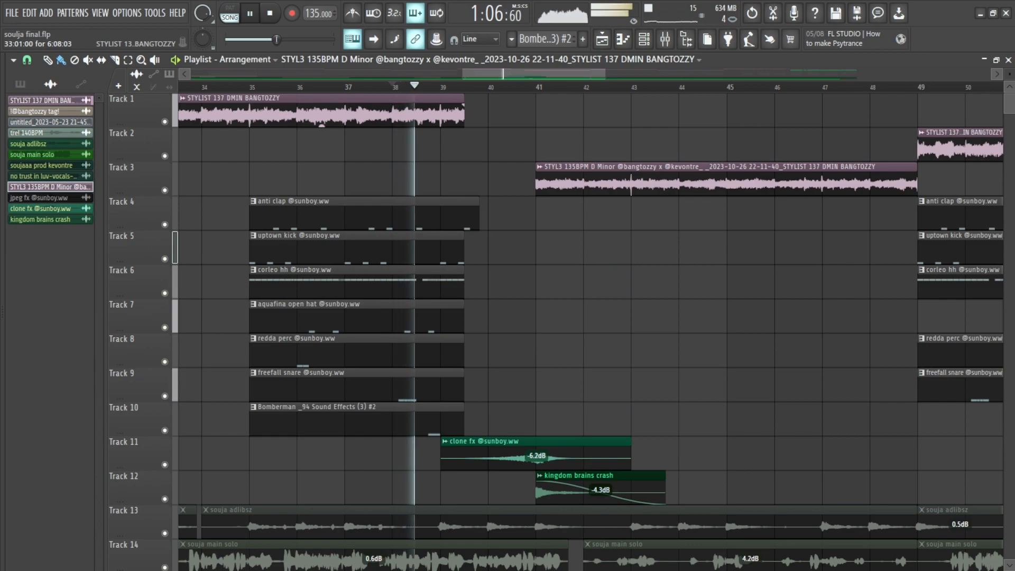
scroll(640, 212, "down", 3)
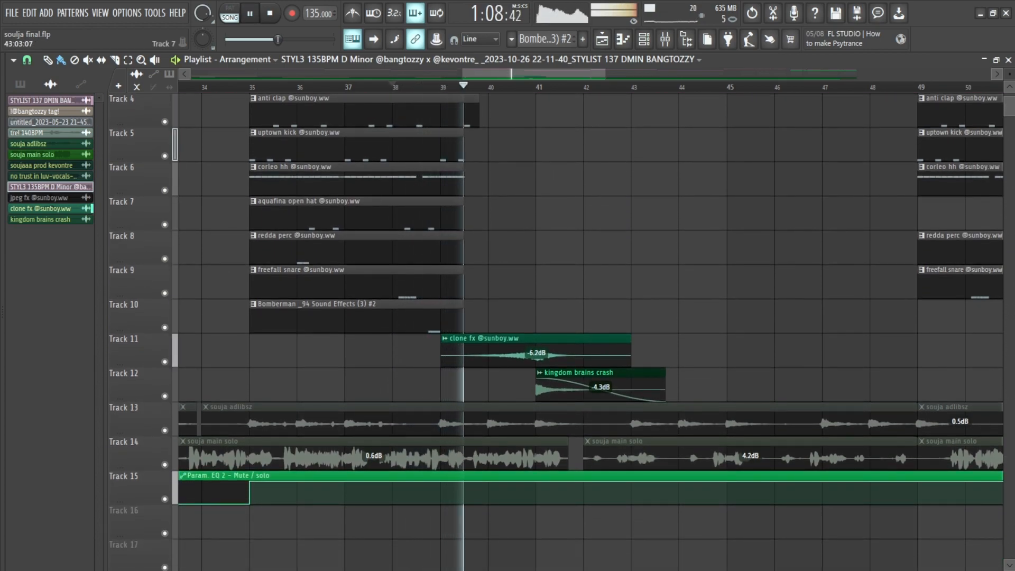
scroll(587, 328, "up", 3)
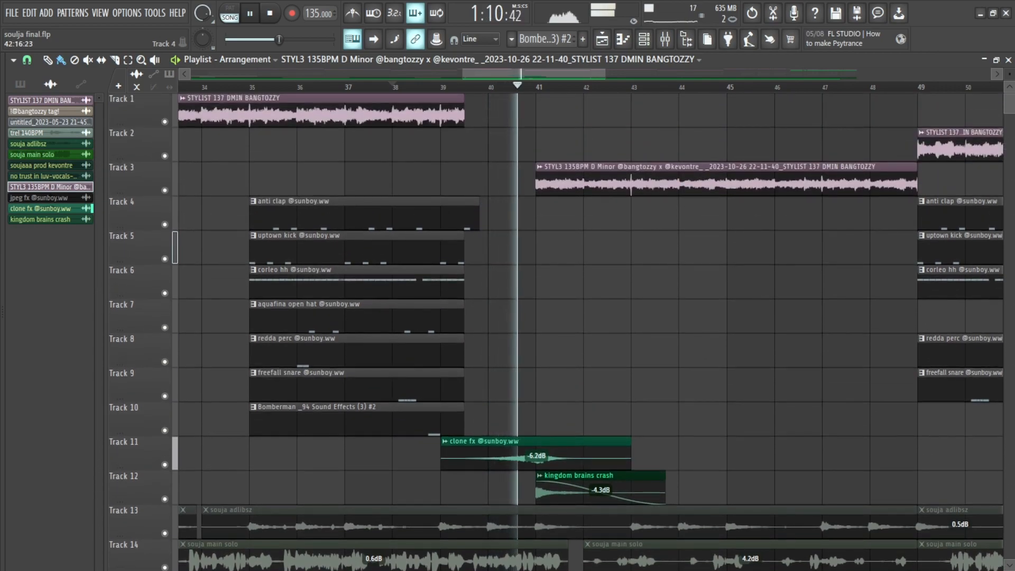
scroll(587, 328, "down", 5)
scroll(597, 251, "up", 6)
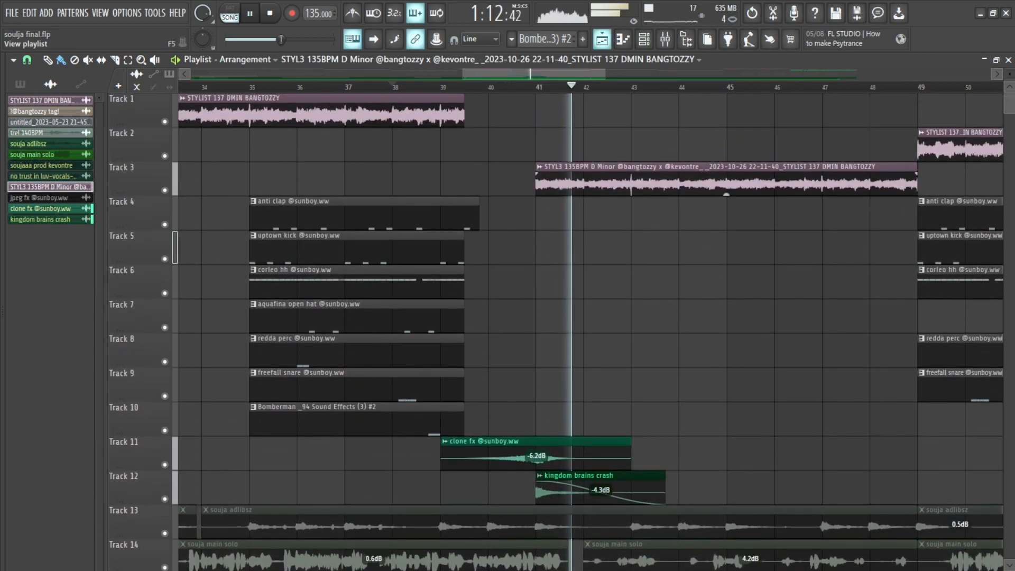
scroll(597, 251, "down", 3)
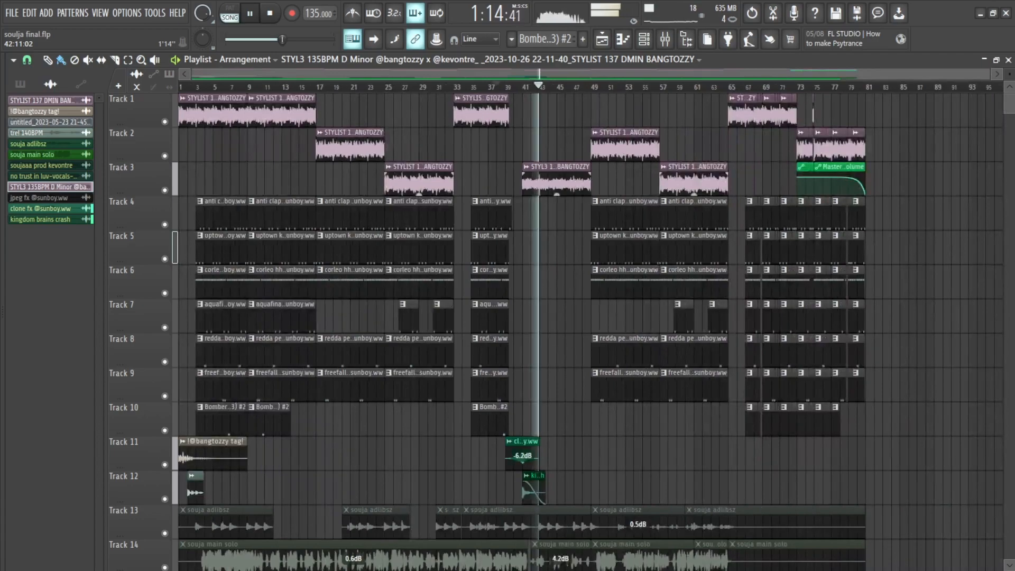
scroll(587, 328, "down", 4)
scroll(587, 327, "up", 4)
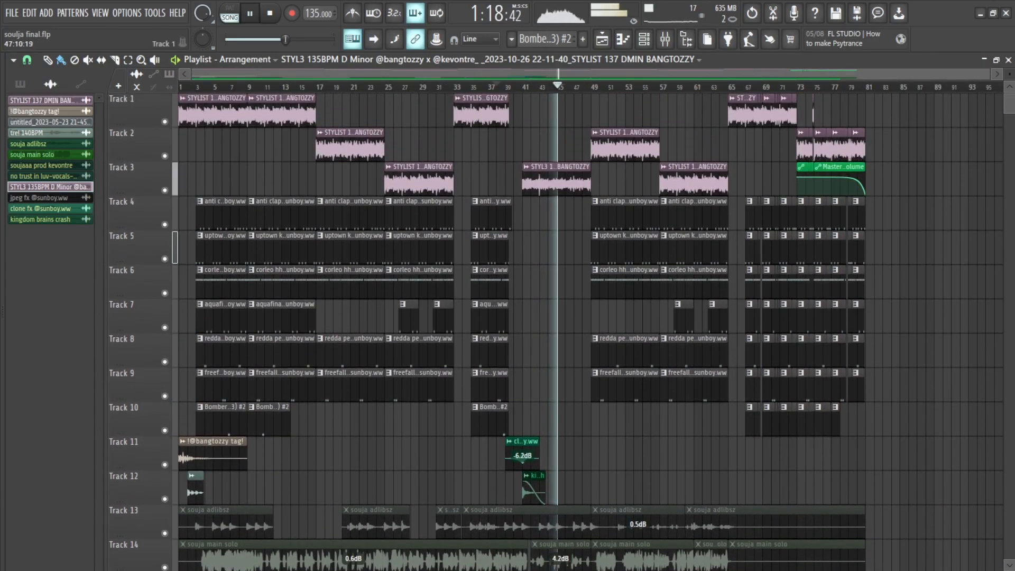
key("space")
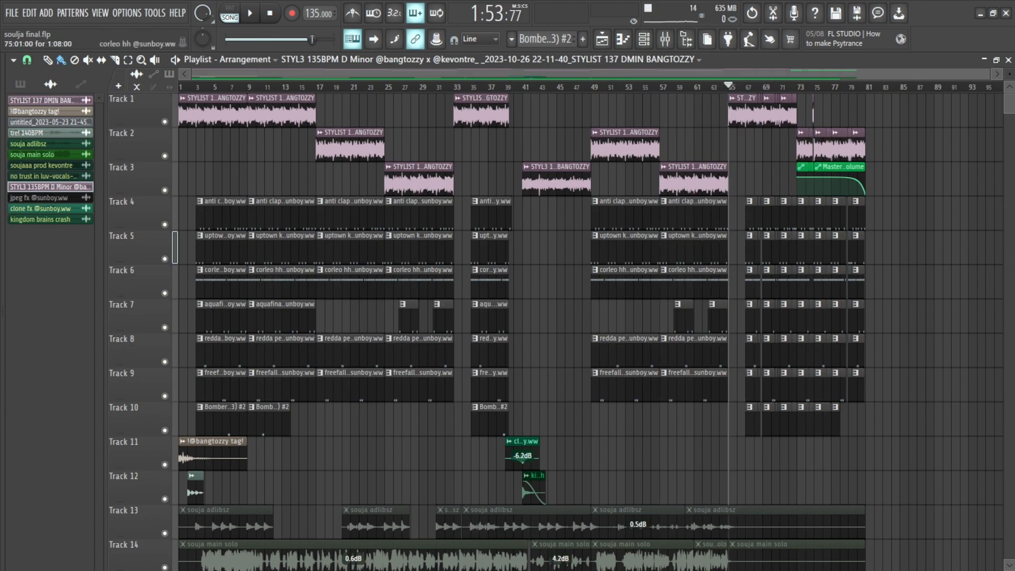
Mark the outro by selecting bars 65 to 81 on the timeline, and clear the selection.
scroll(845, 296, "up", 5)
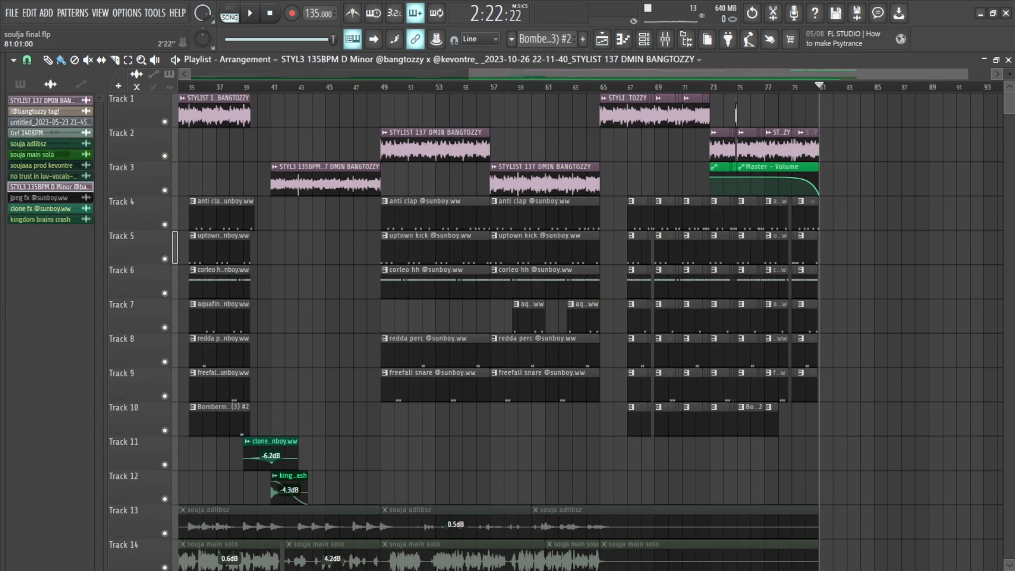
left_click_drag(818, 86, 601, 87)
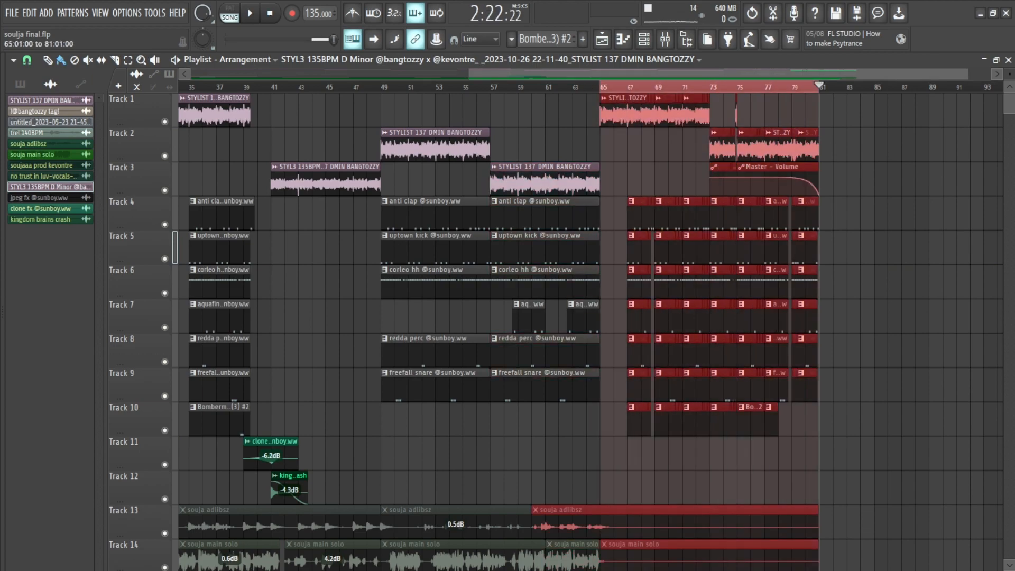
left_click(607, 87)
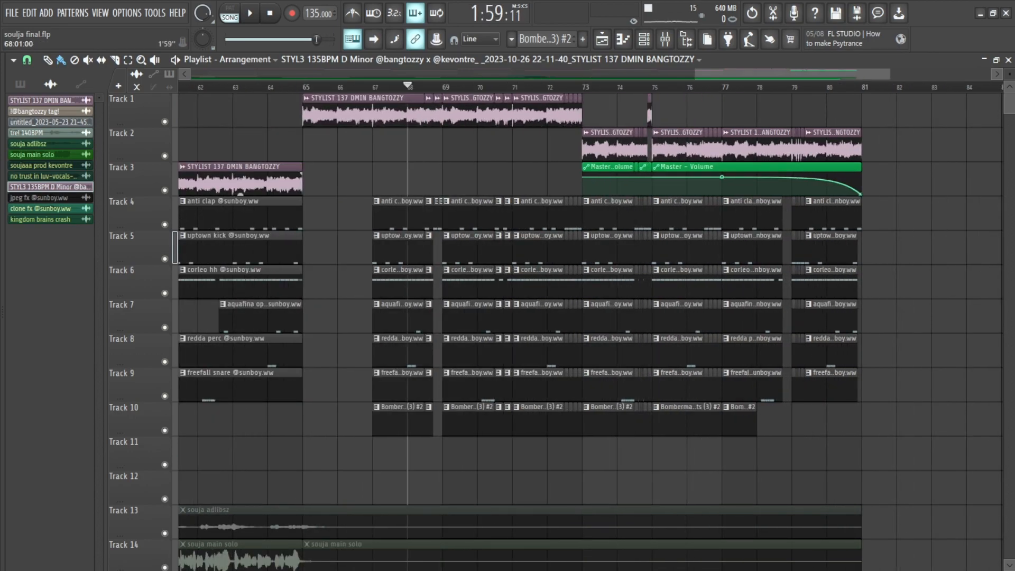
Play the outro from around bar 67 and inspect its chopped melody and drum clips.
key("space")
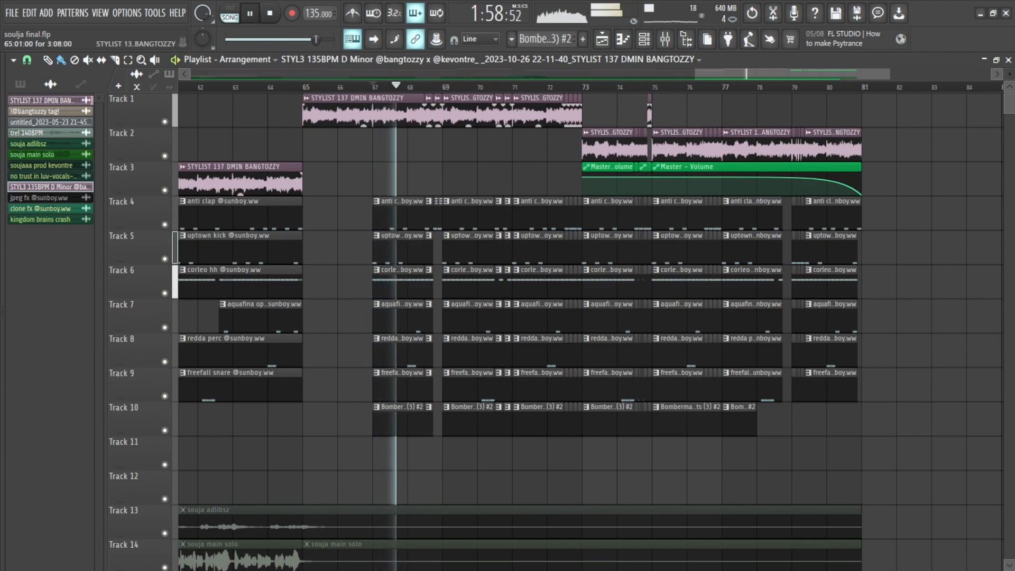
key("space")
key("space")
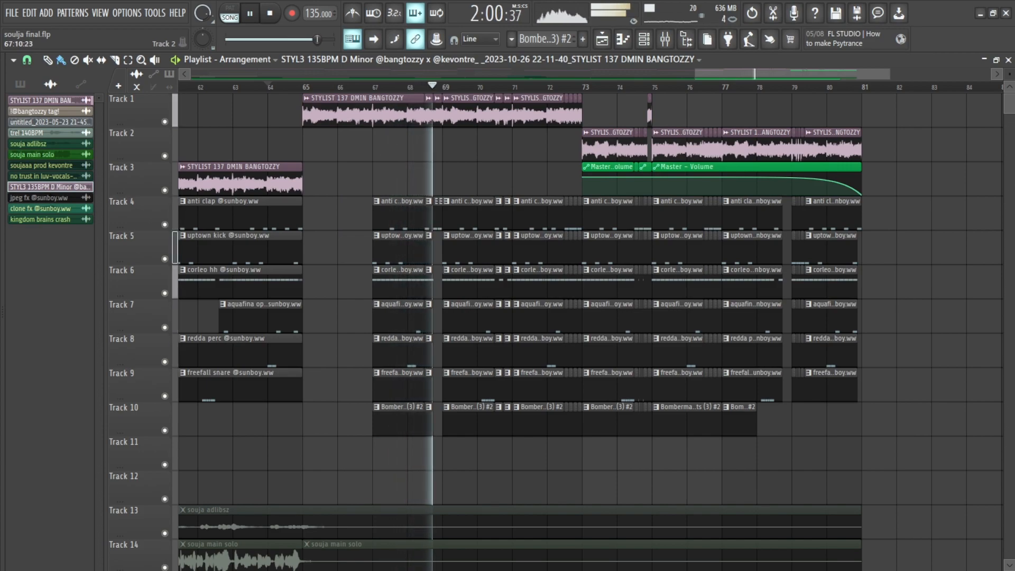
scroll(478, 211, "up", 3)
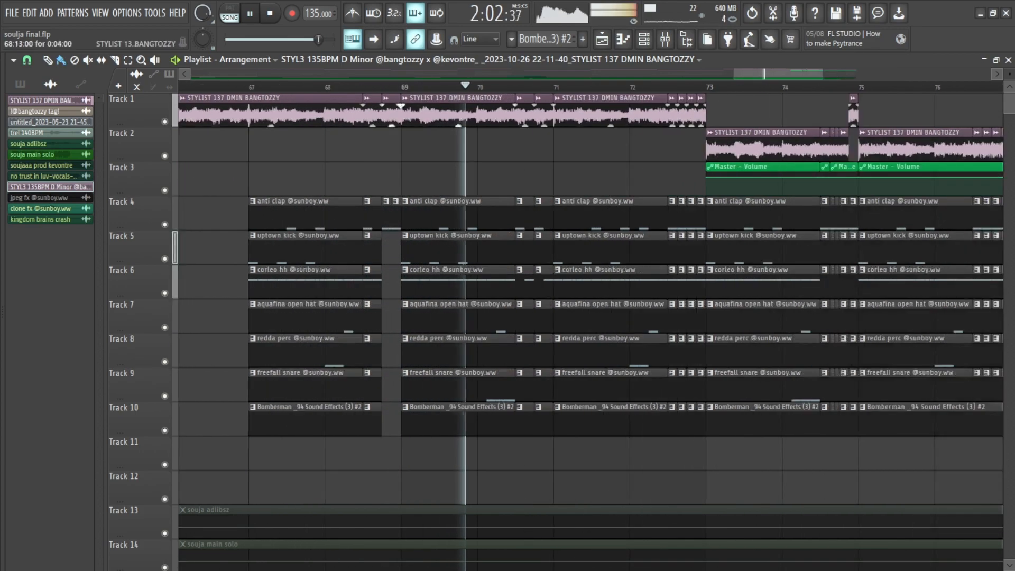
left_click_drag(390, 214, 399, 185)
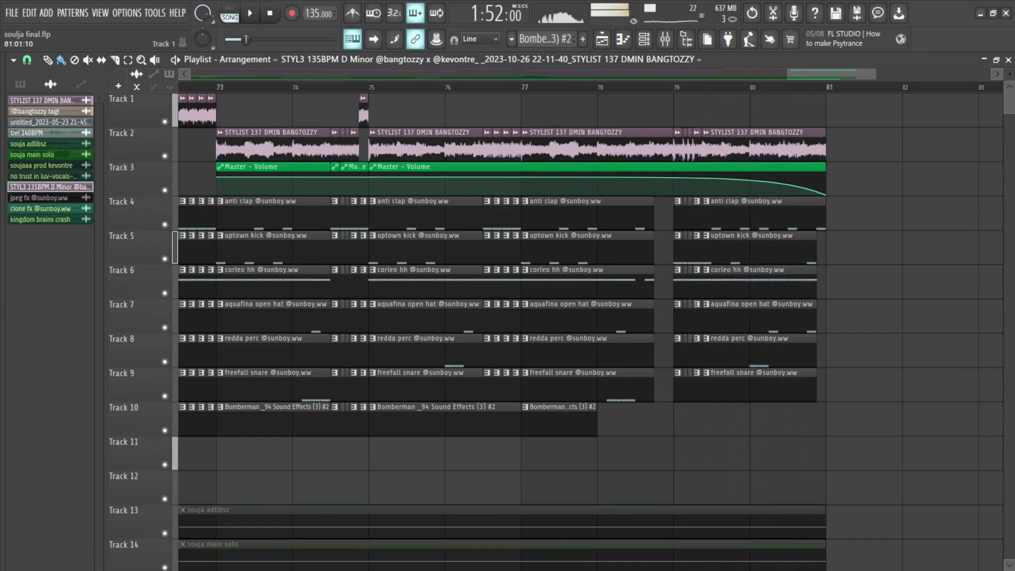
Examine the sliced STYLIST 137 melody clips on Track 2 leading up to bar 77, and move the song position to around bar 75.
scroll(812, 450, "down", 6)
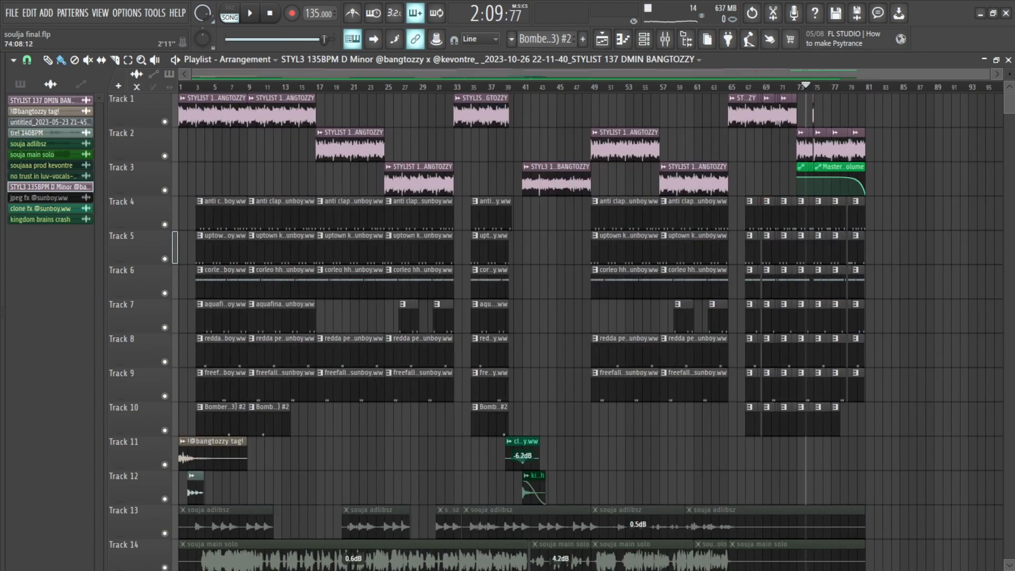
scroll(868, 449, "up", 5)
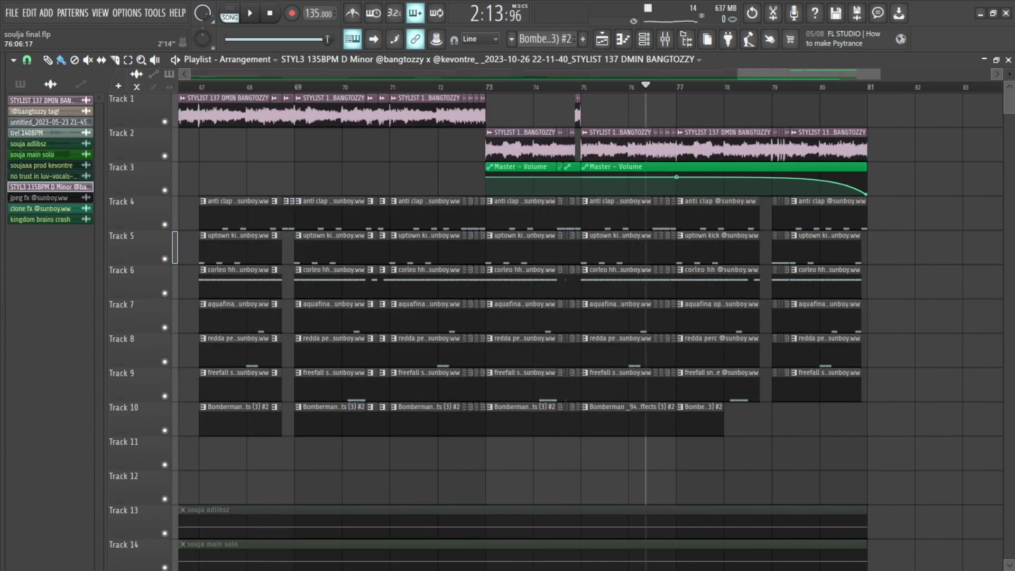
scroll(678, 318, "up", 3)
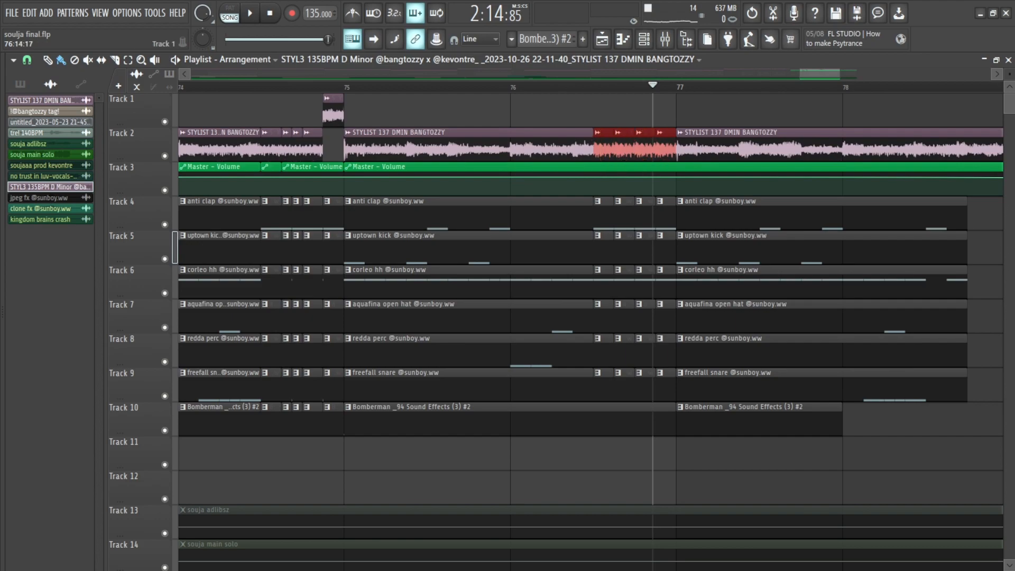
scroll(681, 87, "down", 3)
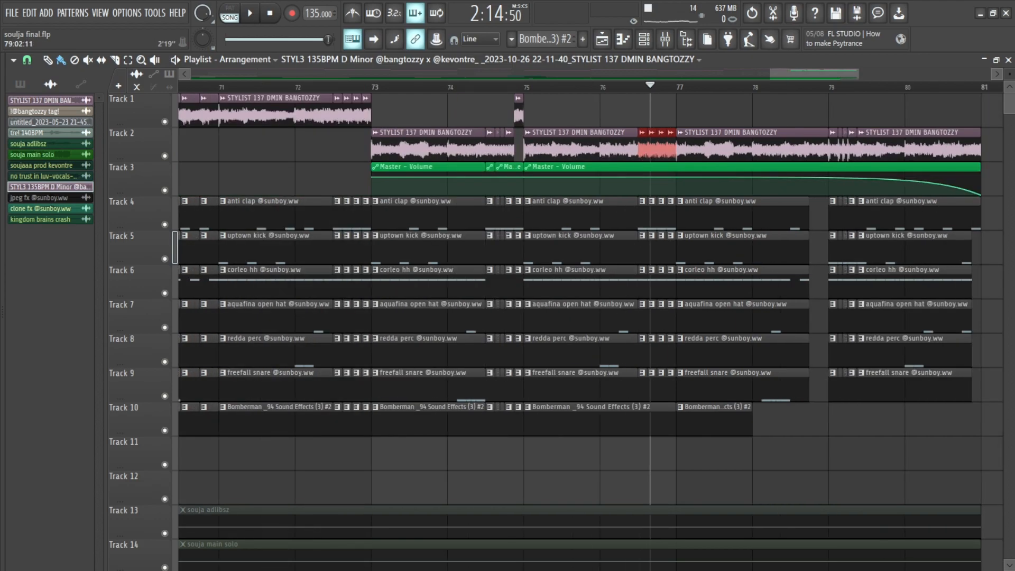
left_click_drag(820, 86, 517, 86)
Clear the clip selection and return the song position to the start, with the whole arrangement in view.
scroll(526, 182, "down", 3)
scroll(526, 182, "down", 5)
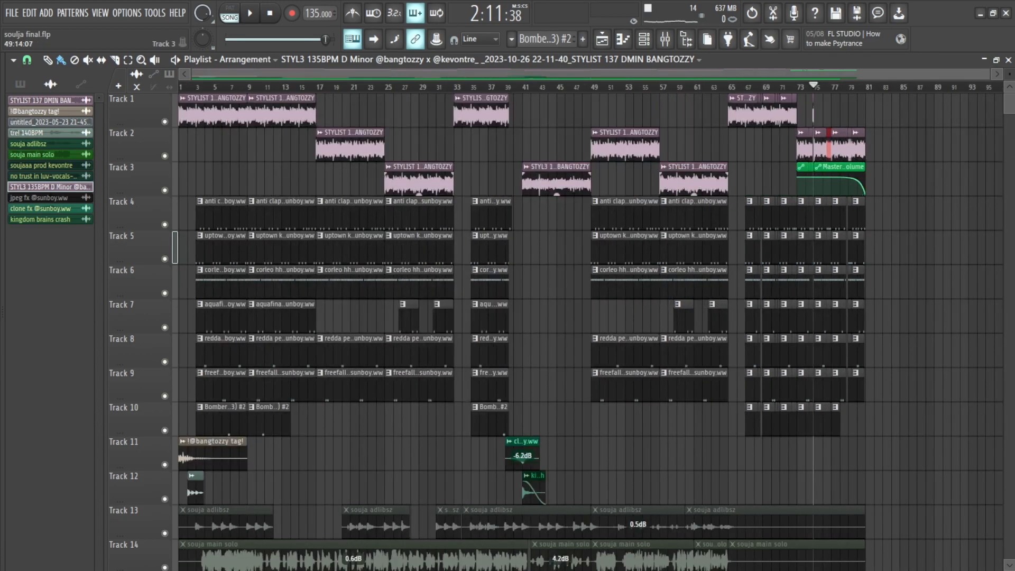
key("space")
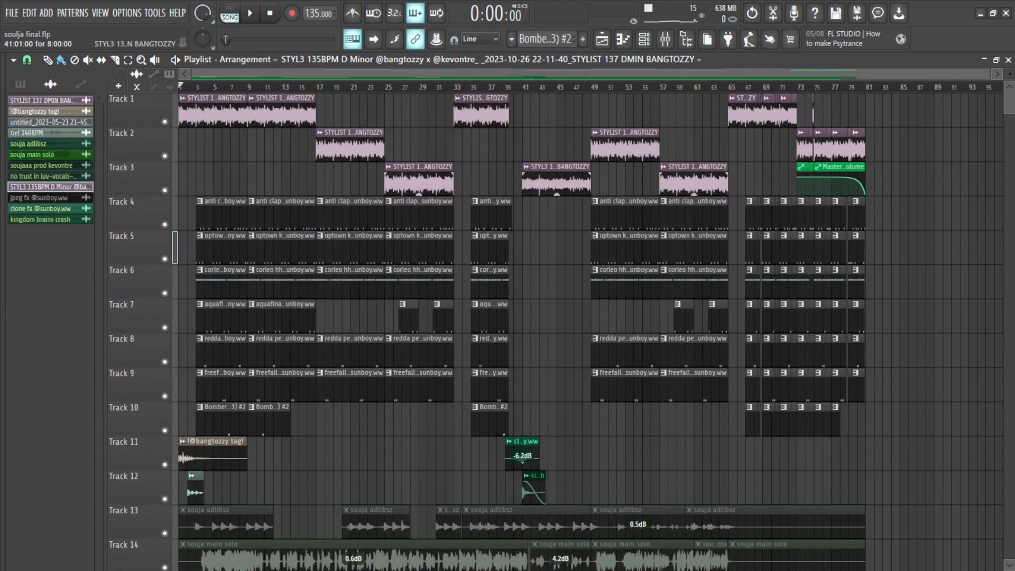